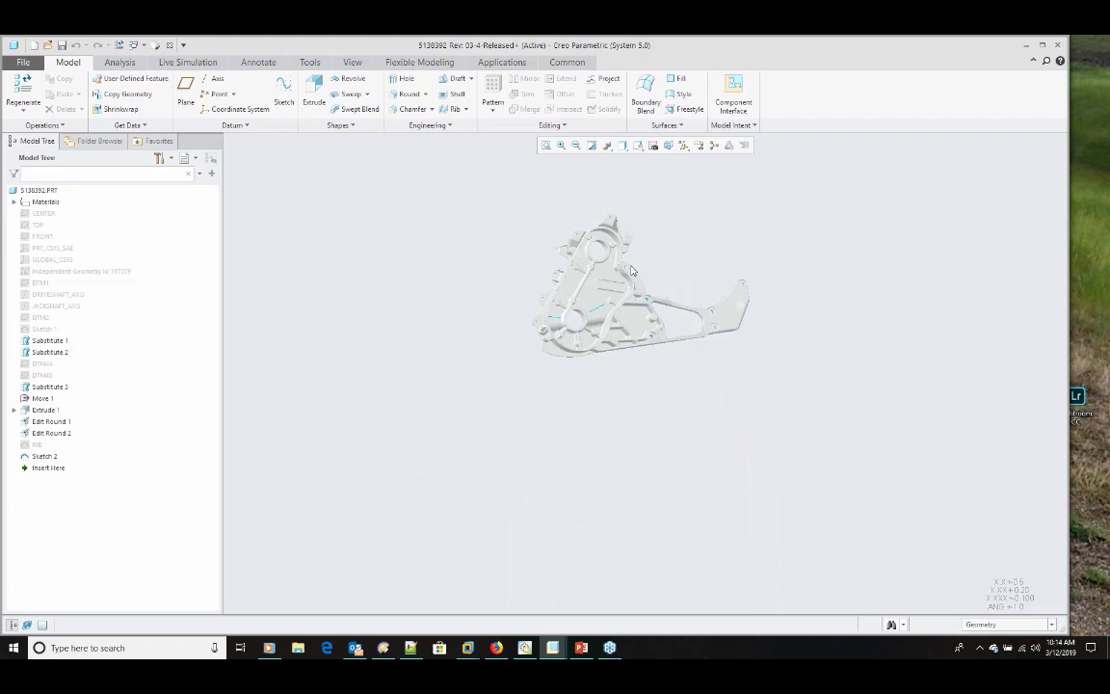
Step: Switch the housing part to the Live Simulation environment
scroll(632, 271, down, 4)
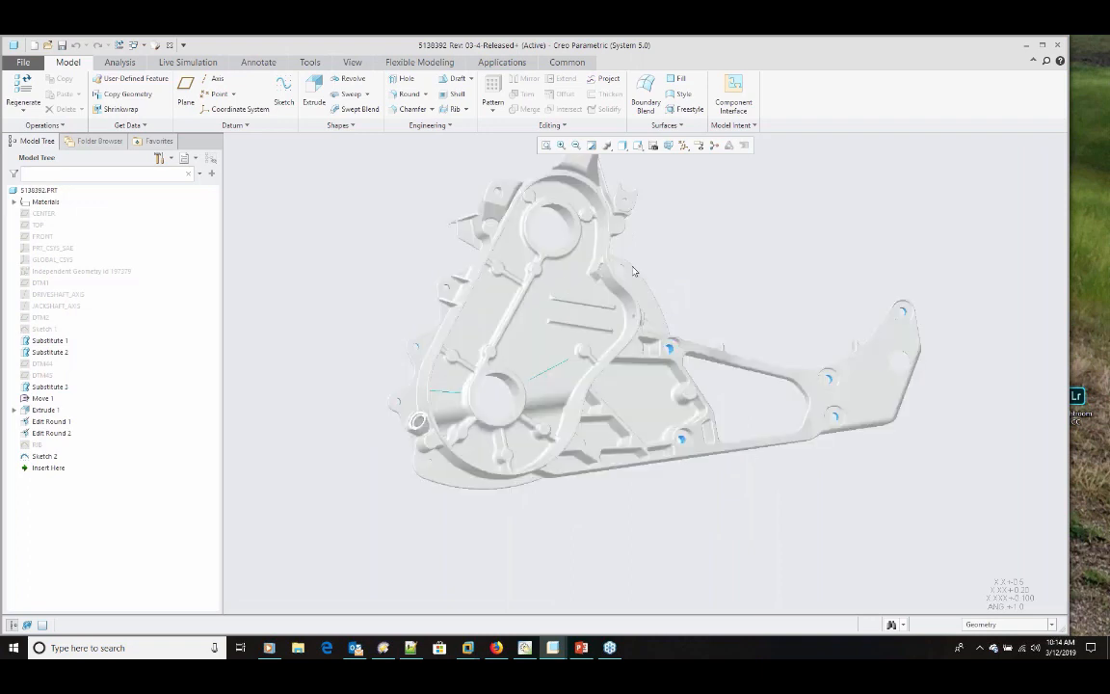
middle_drag(632, 271, 594, 403)
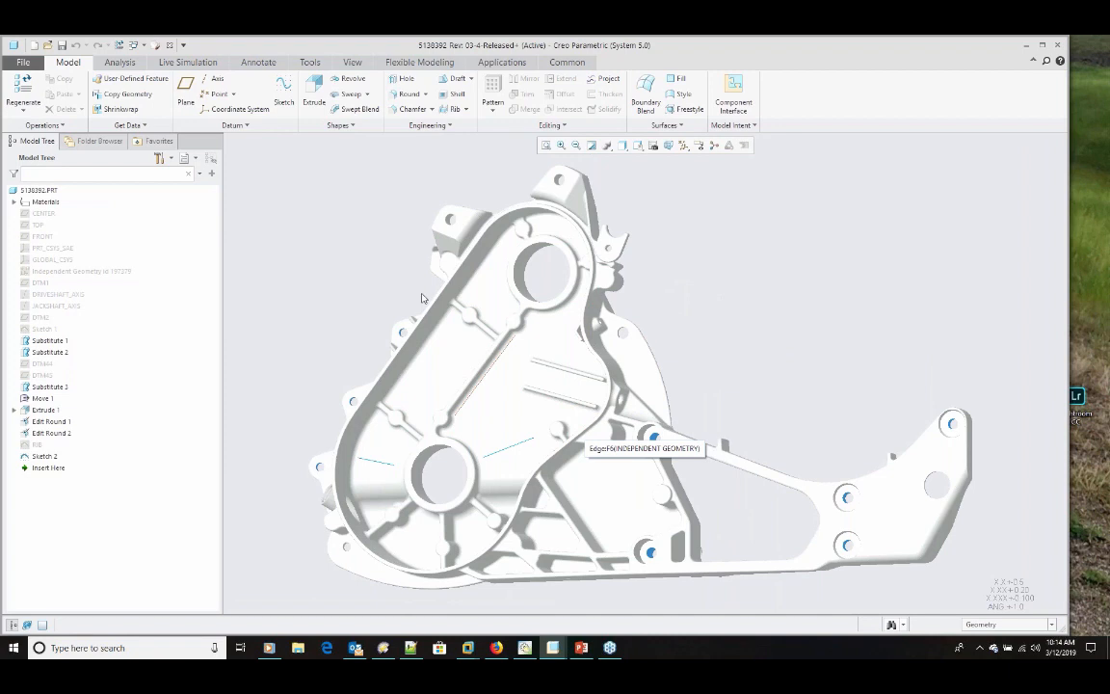
click(188, 63)
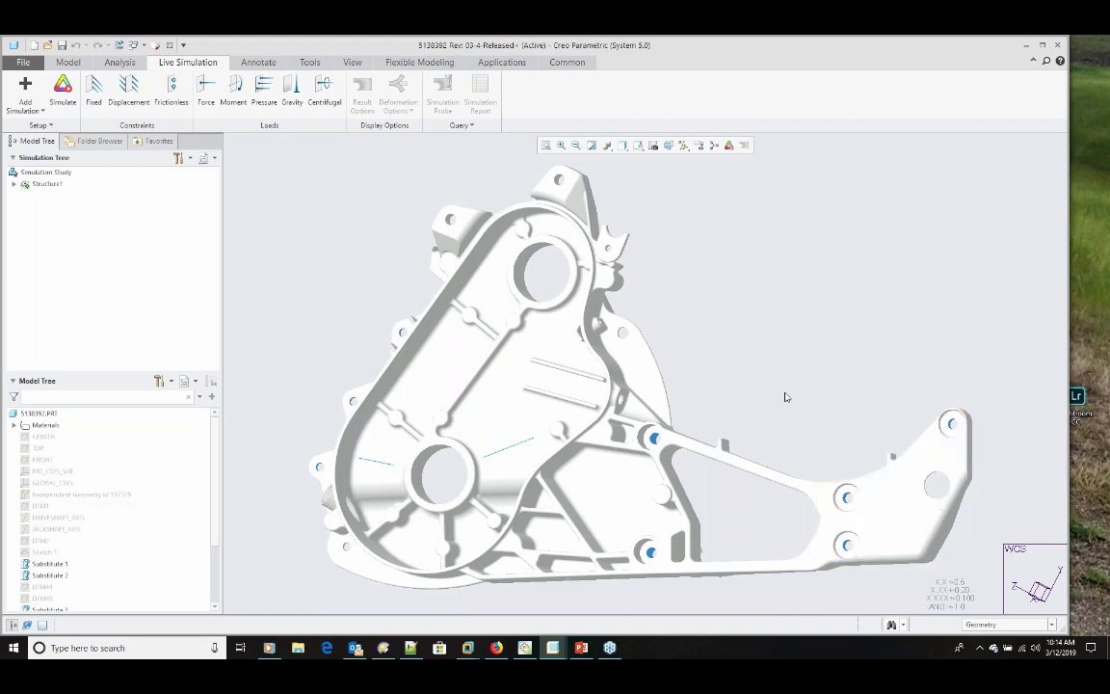
middle_drag(785, 397, 746, 403)
Step: Review the material assigned to the part and its structural properties in the materials definition
click(48, 425)
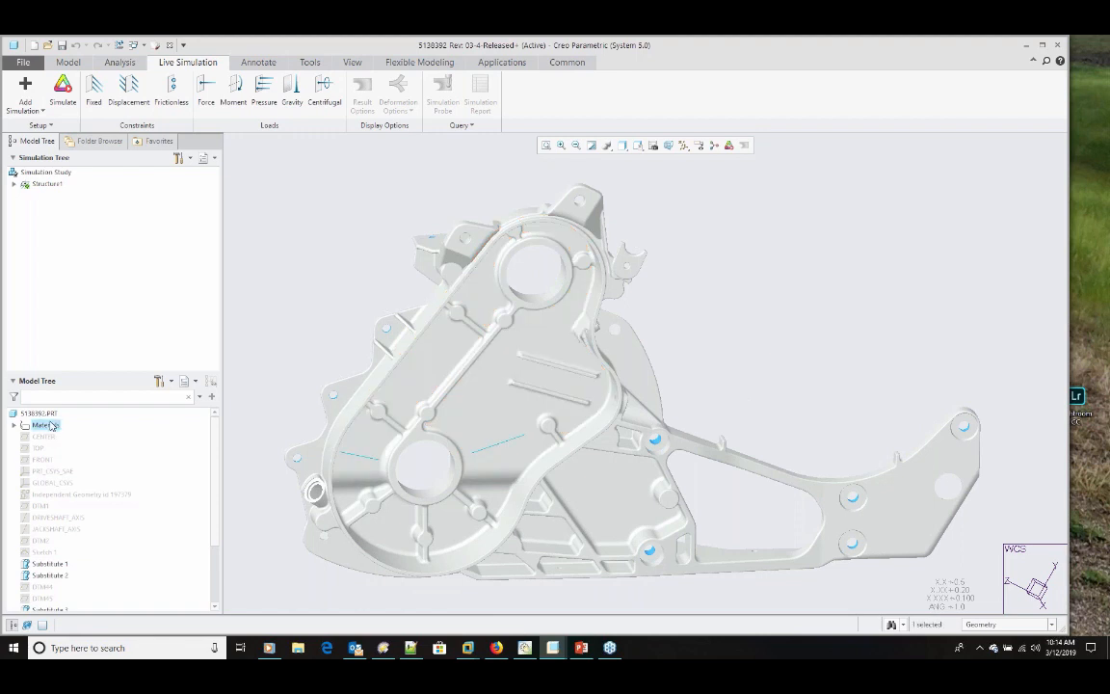
right_click(55, 425)
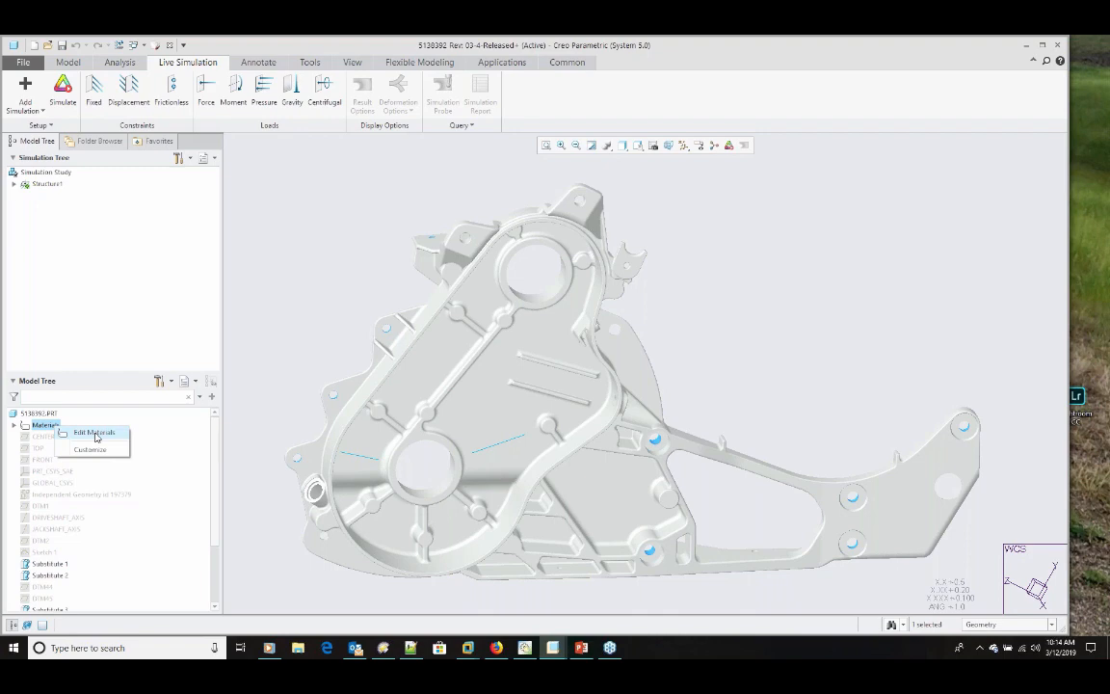
click(95, 433)
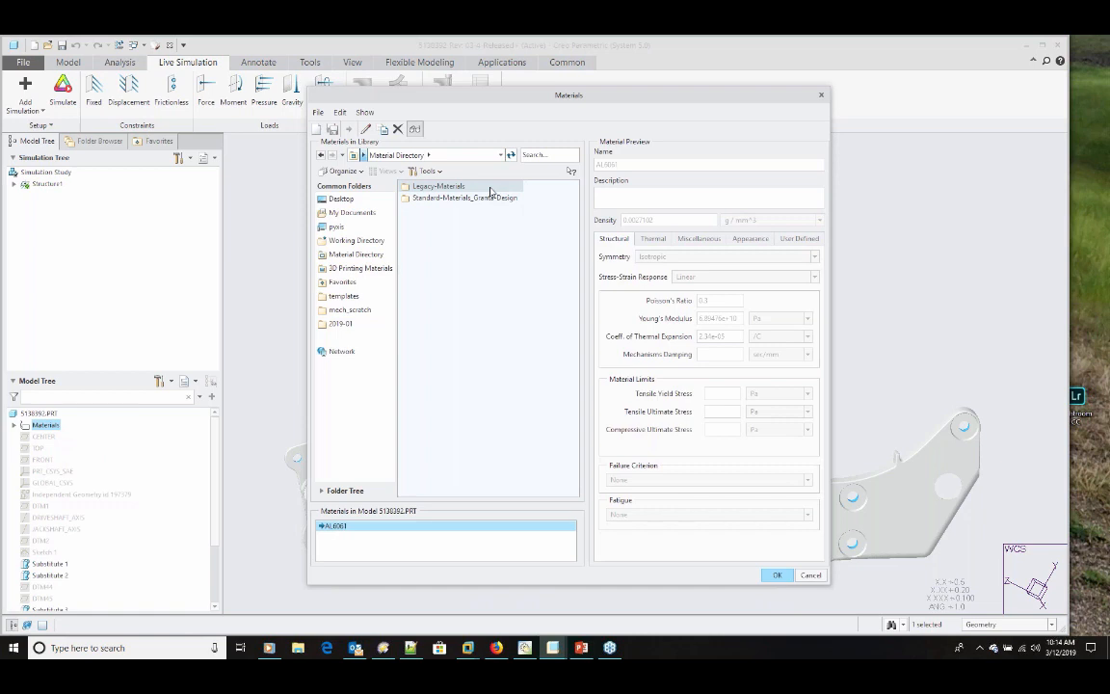
click(784, 580)
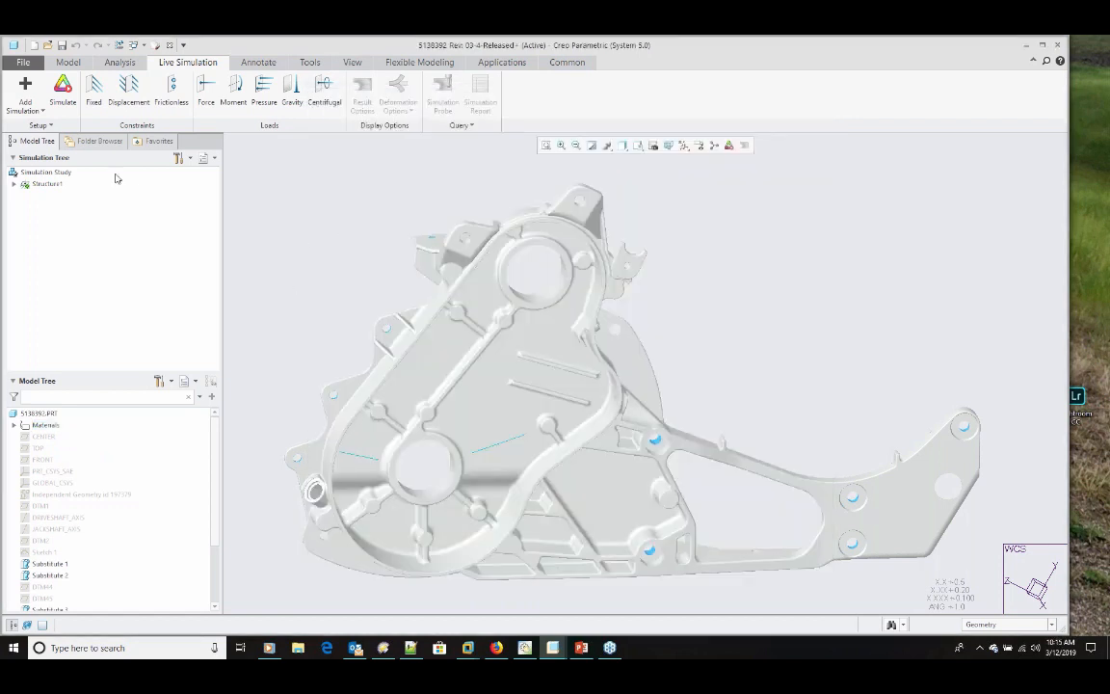
Step: Review the simulation quality setting between speed and accuracy, and look over the available simulation study types
click(35, 127)
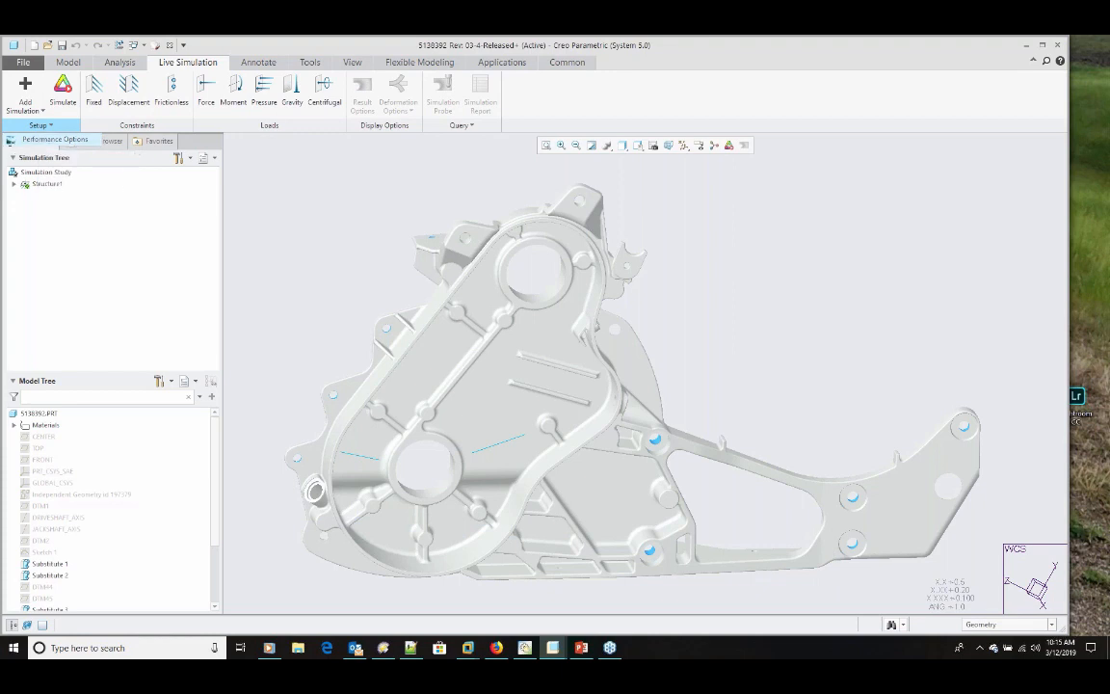
click(55, 138)
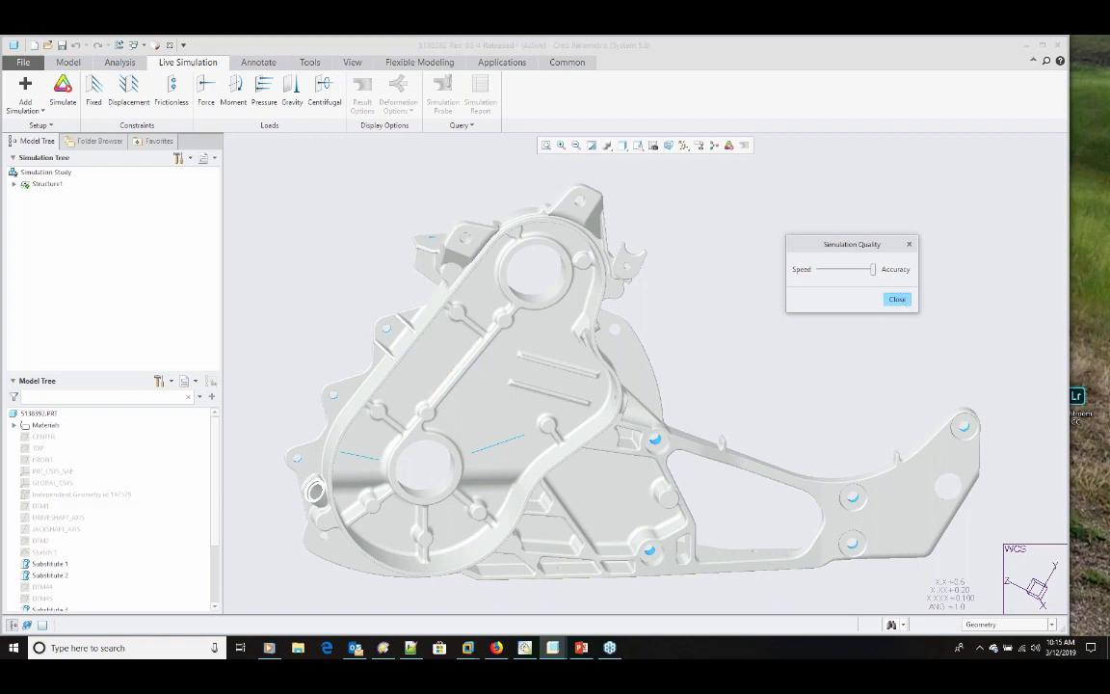
click(897, 298)
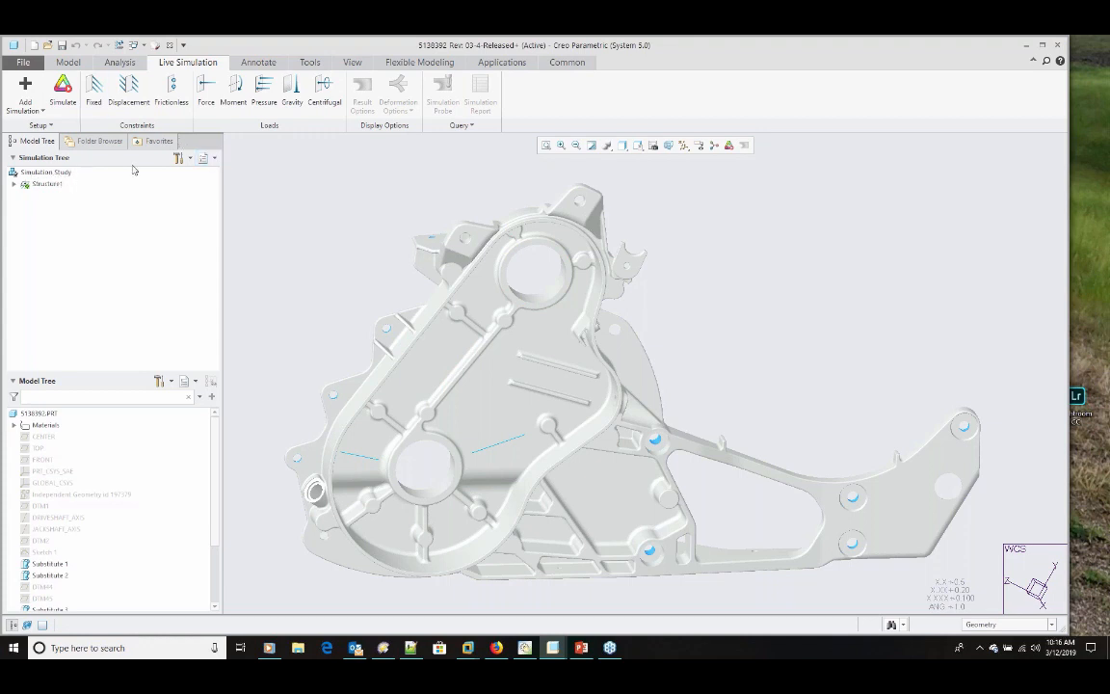
click(43, 112)
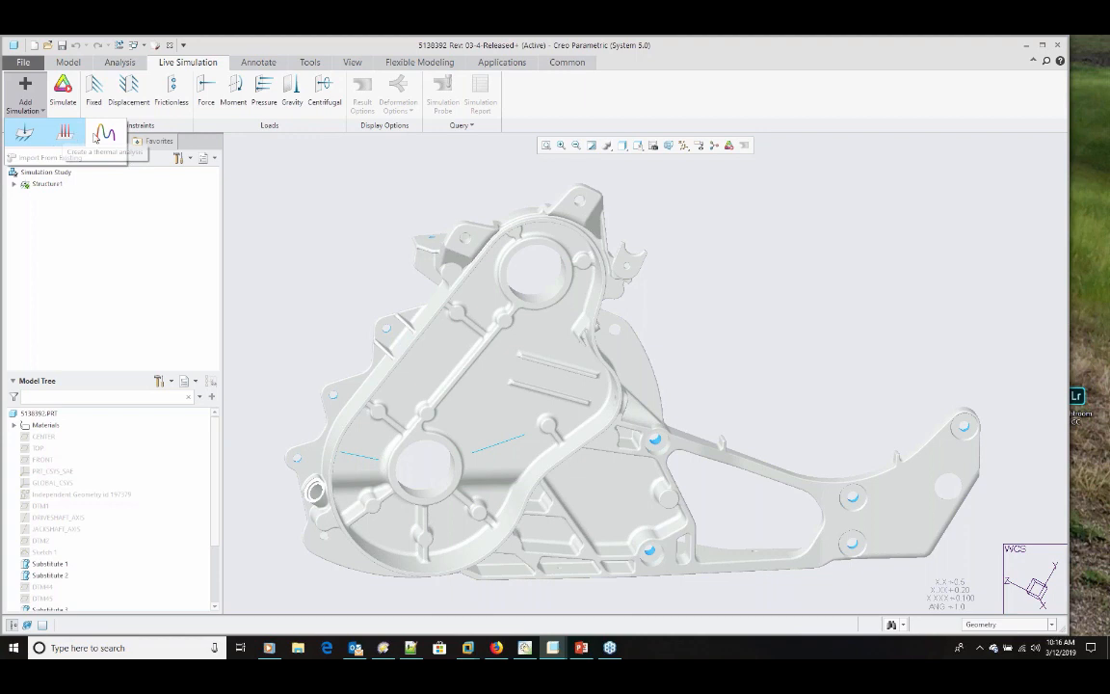
click(296, 208)
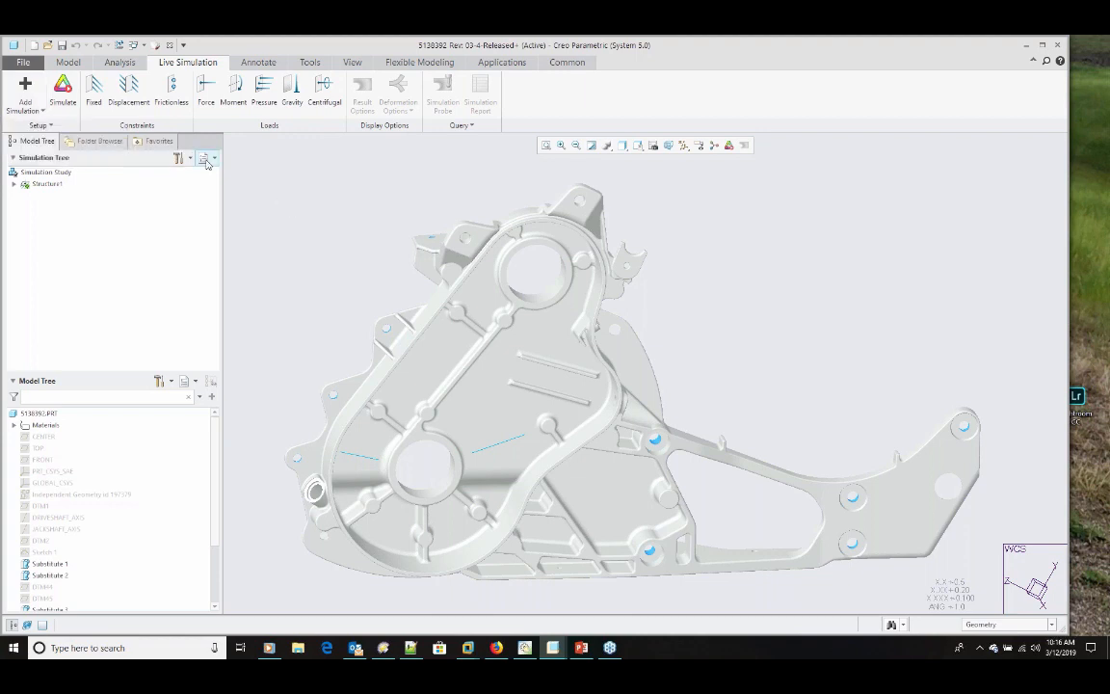
Step: Apply a fixed constraint to the inner cylindrical surface of the housing's lower large bore
click(94, 88)
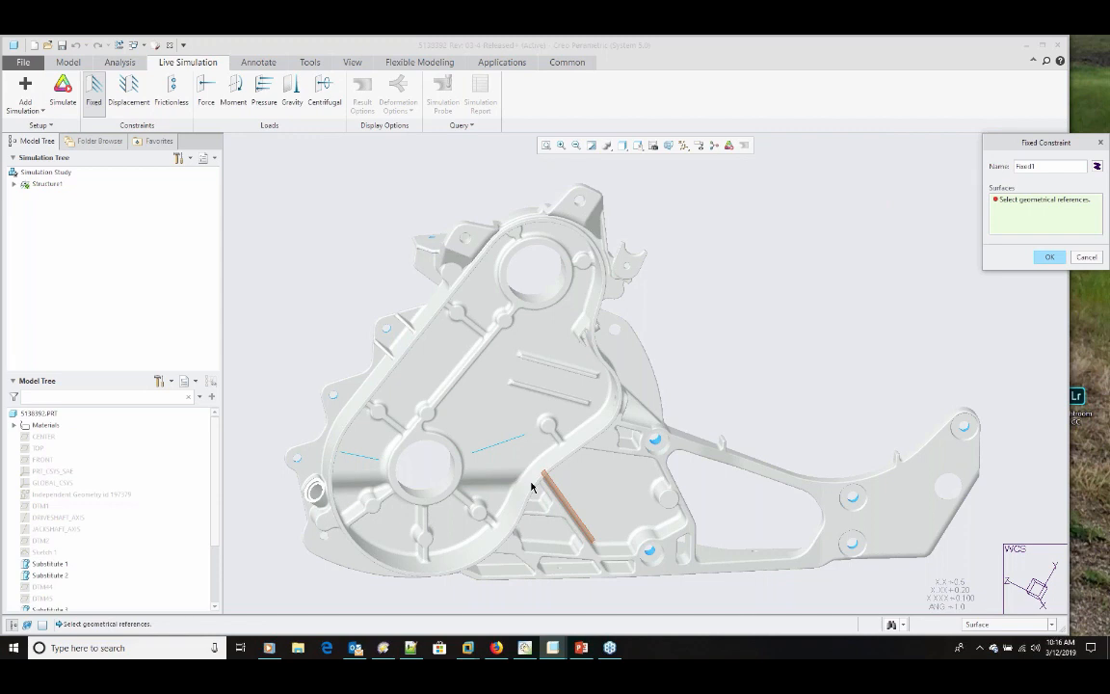
click(443, 489)
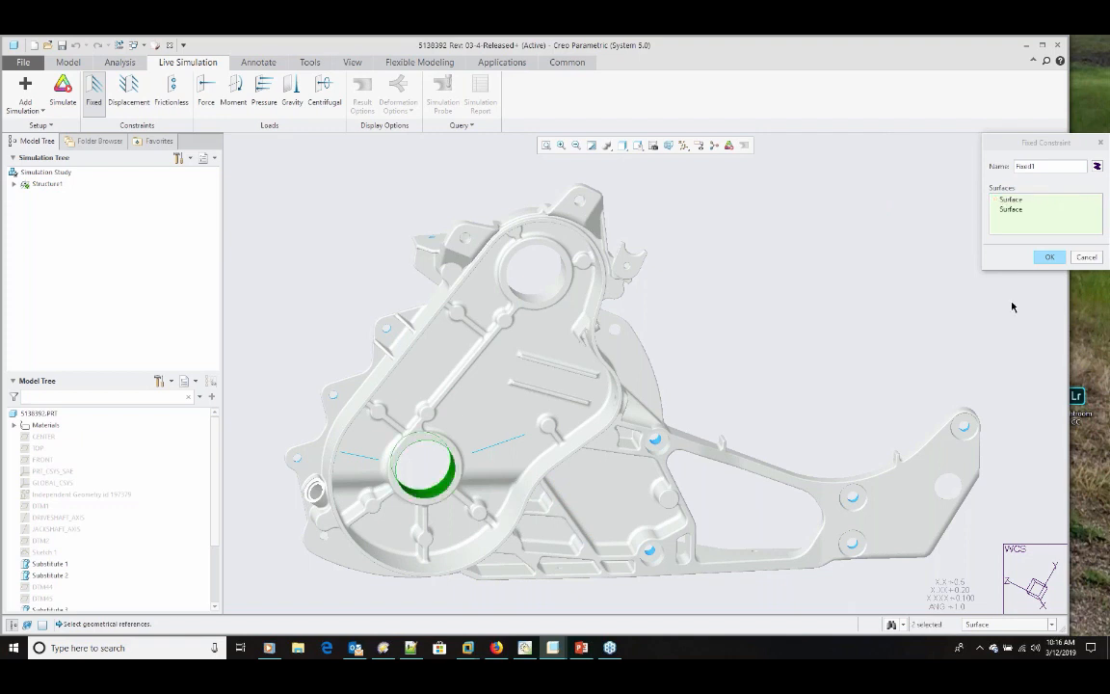
click(1046, 257)
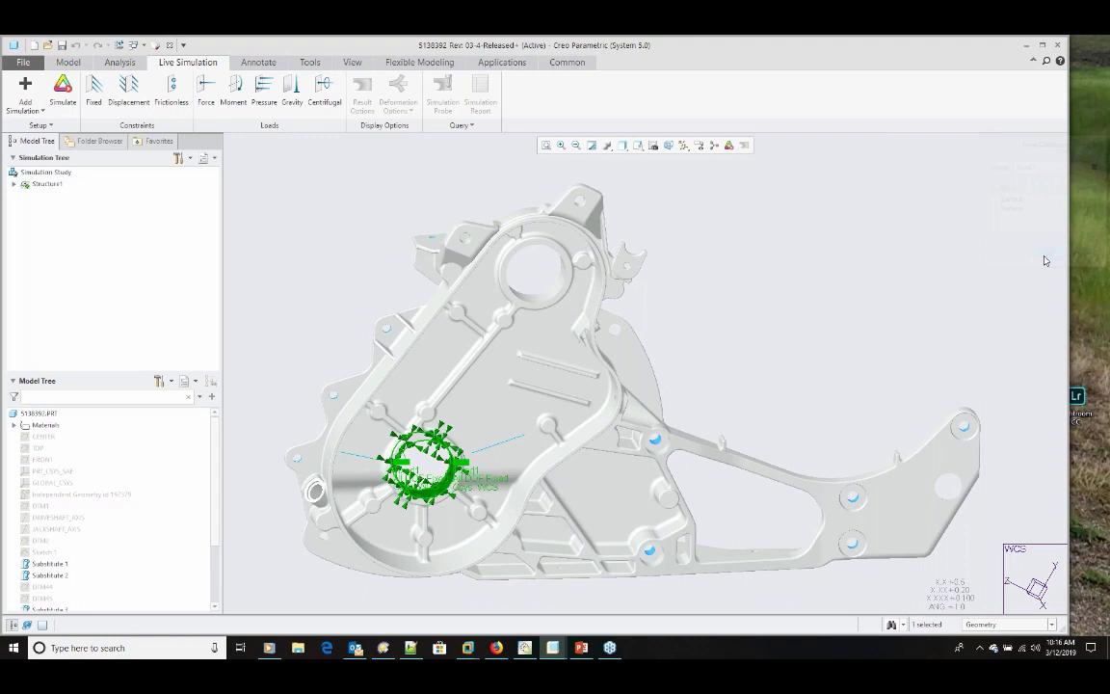
Step: Apply a force load to the inner surface of the upper large bore with components Y -1200 N and Z -600 N
middle_drag(424, 453, 386, 502)
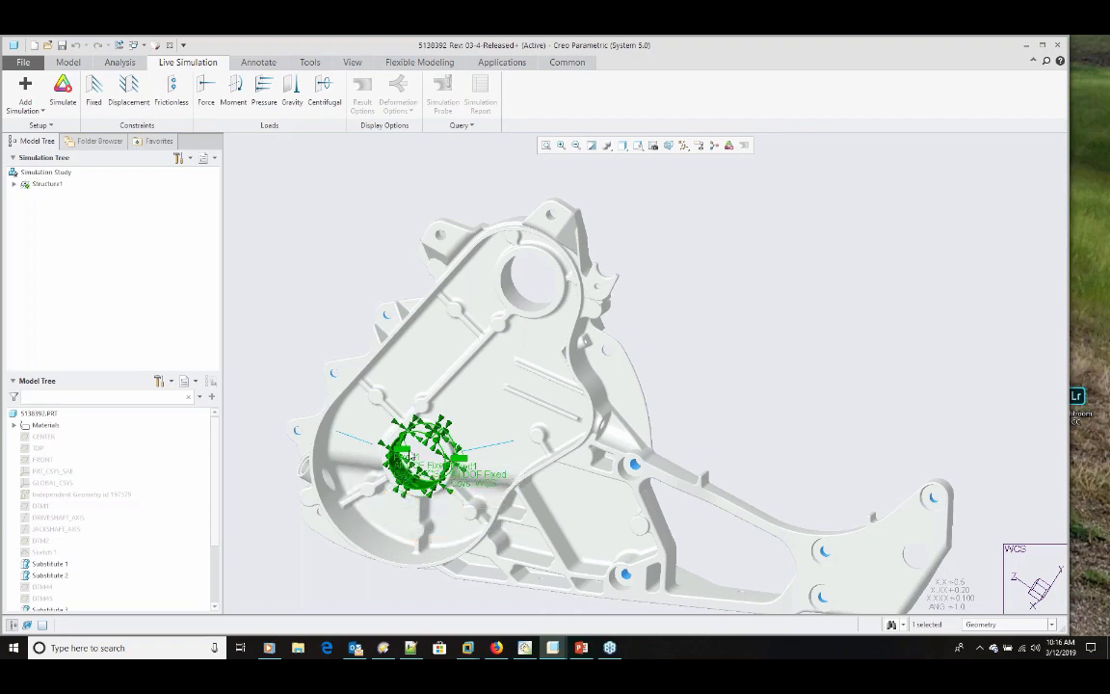
click(206, 92)
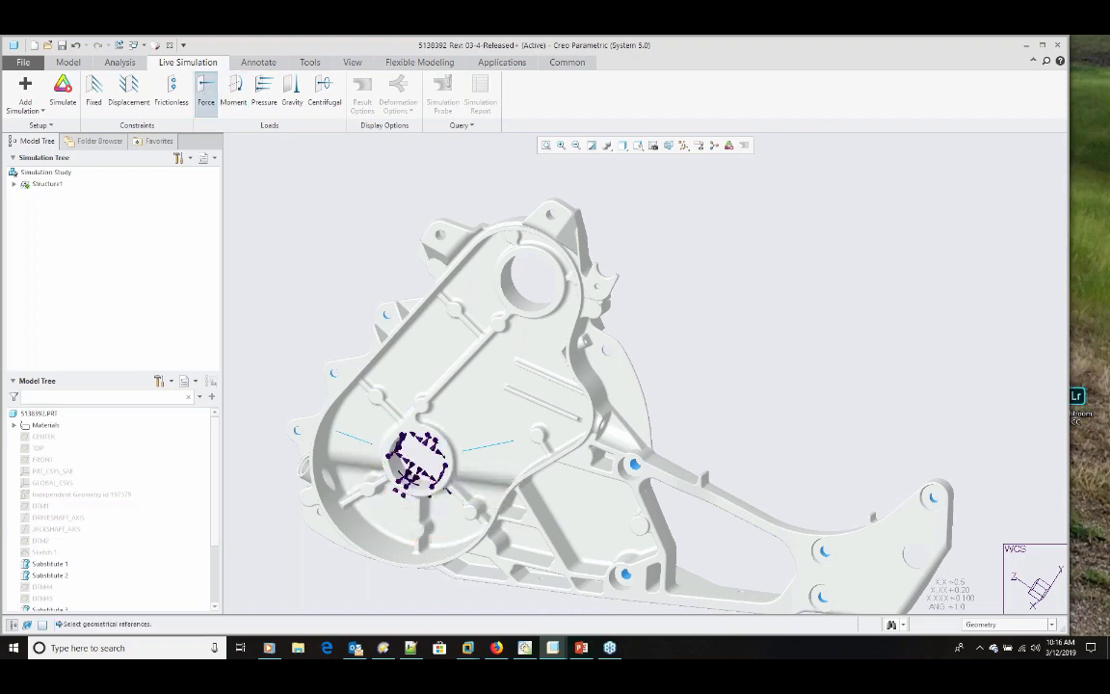
scroll(520, 307, up, 2)
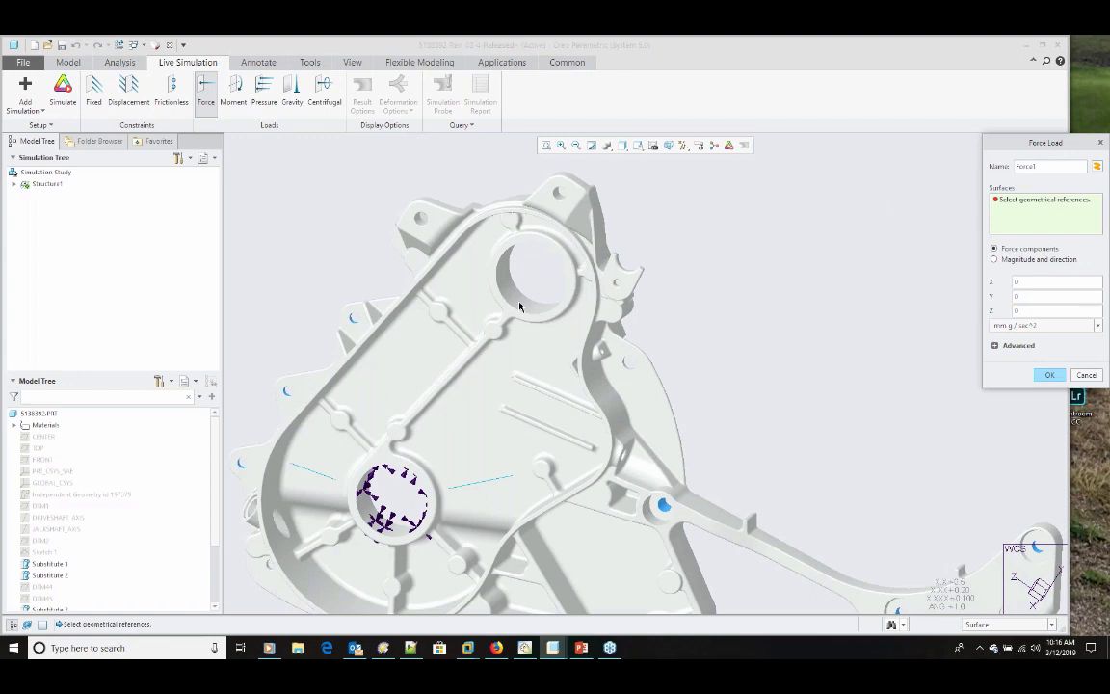
scroll(520, 306, up, 1)
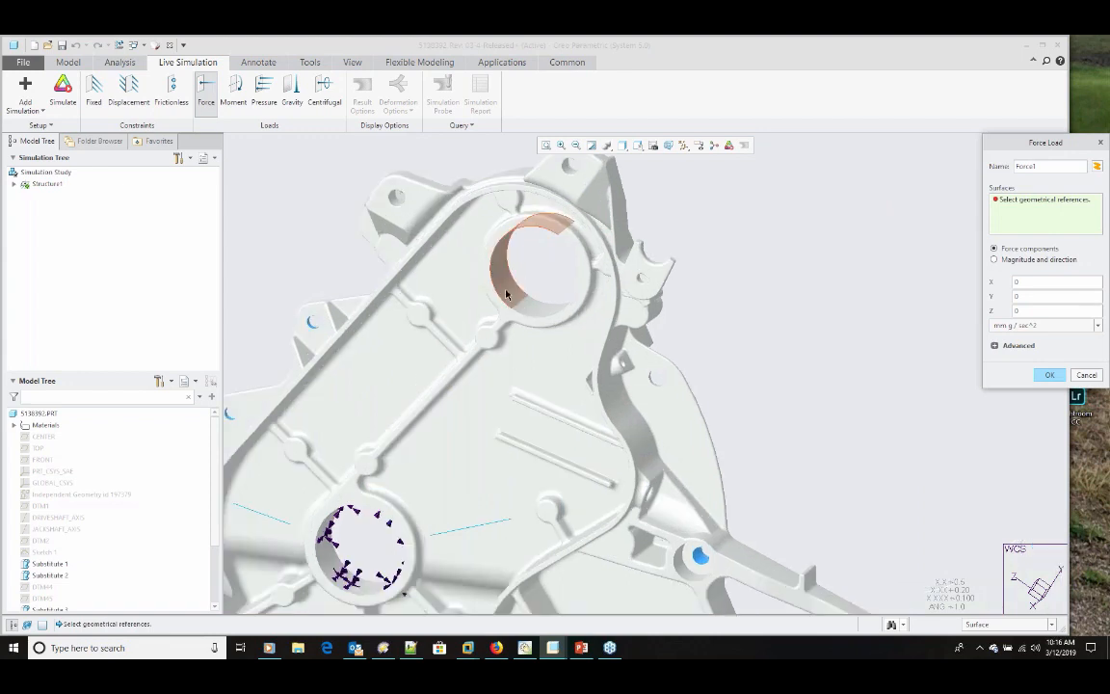
click(507, 294)
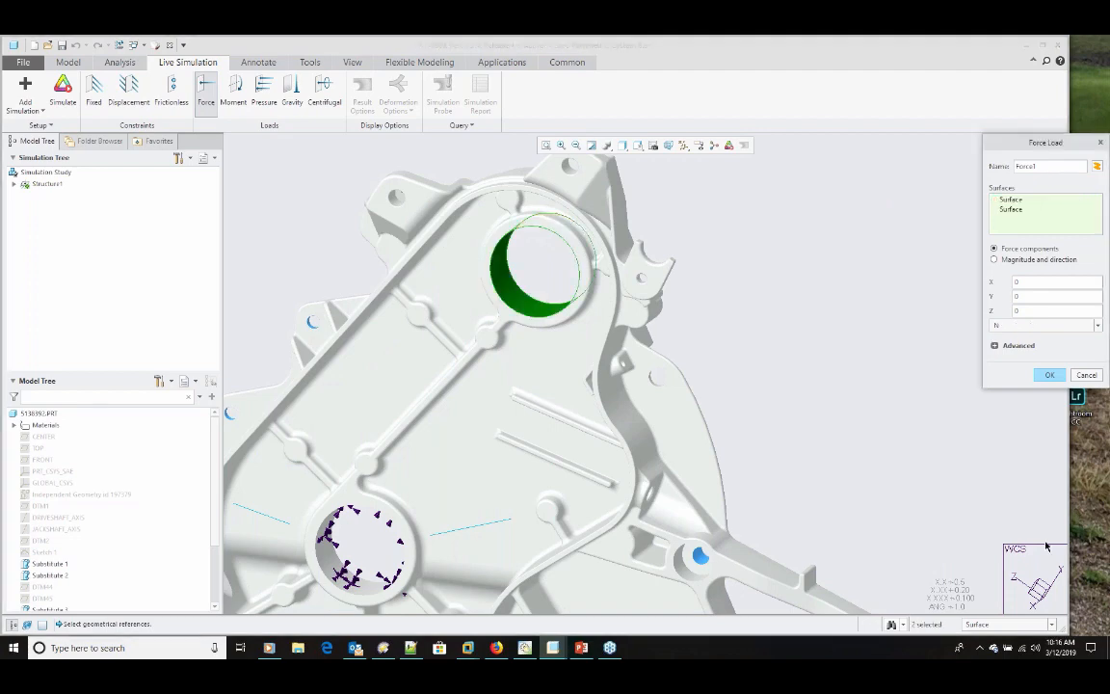
mouse_move(1046, 547)
middle_down()
mouse_move(827, 406)
mouse_move(838, 412)
middle_up()
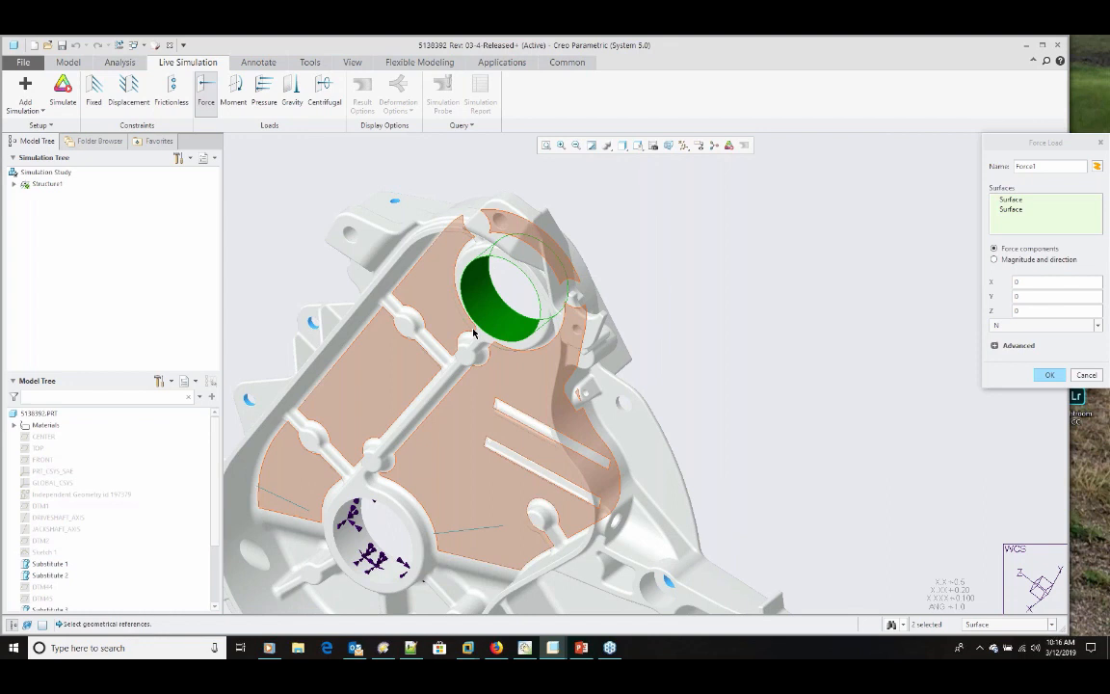
double_click(1026, 296)
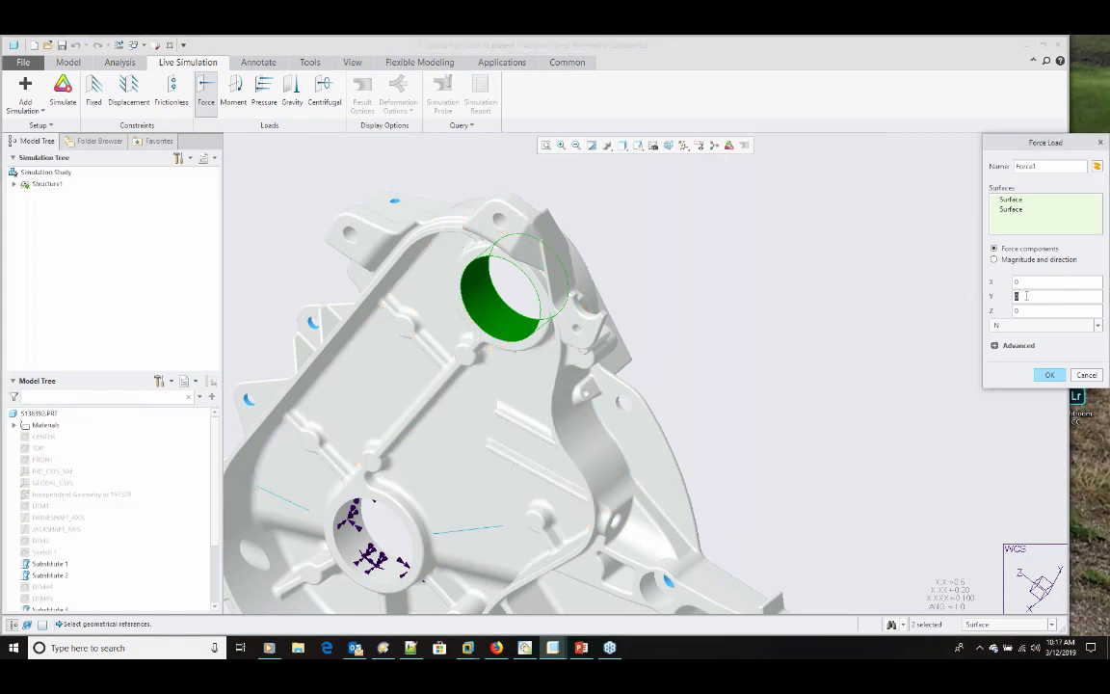
text(-120)
text(-500)
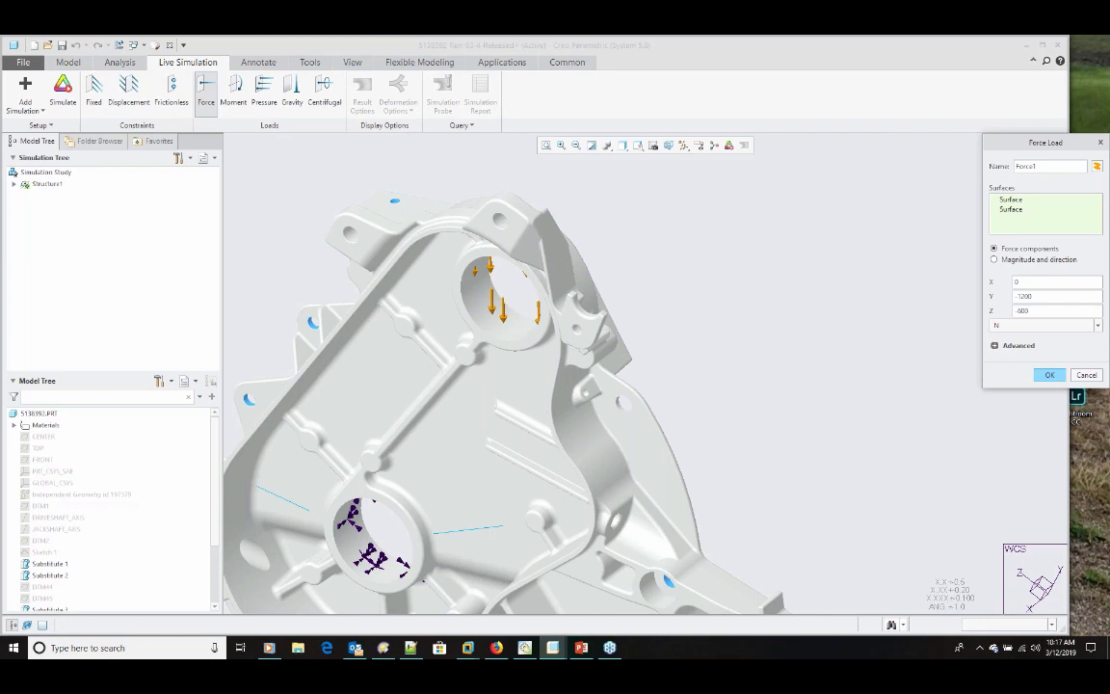
key(Return)
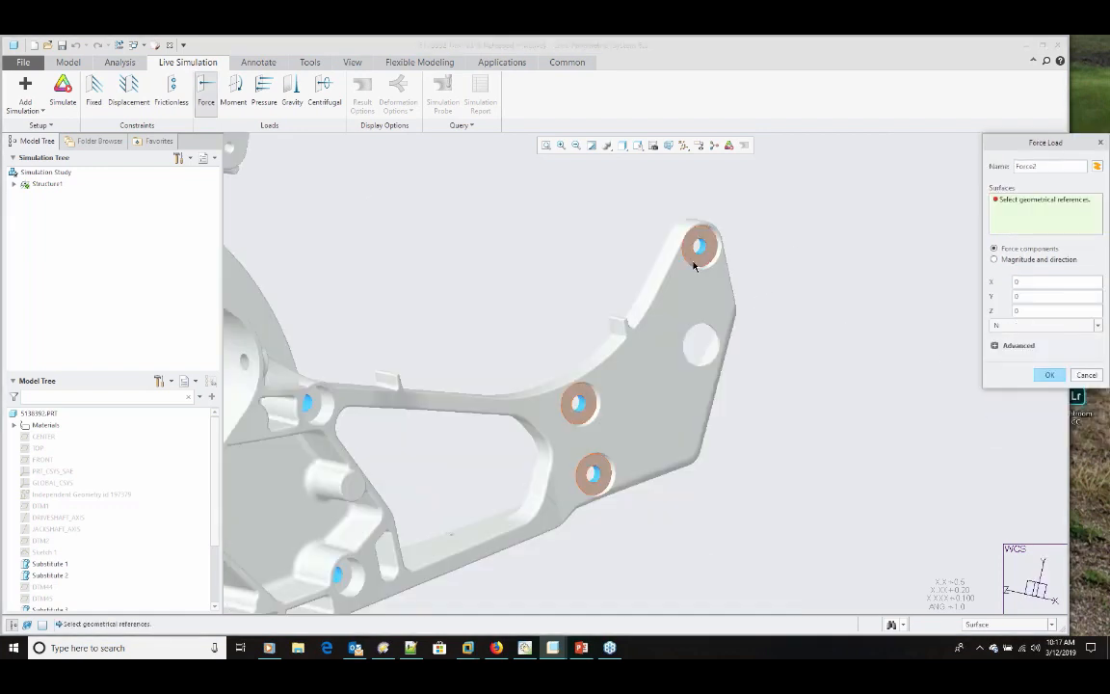
Step: Apply a second force load to the three counterbored holes at the arm's end with components Y -1000 N and Z -500 N
scroll(694, 266, down, 2)
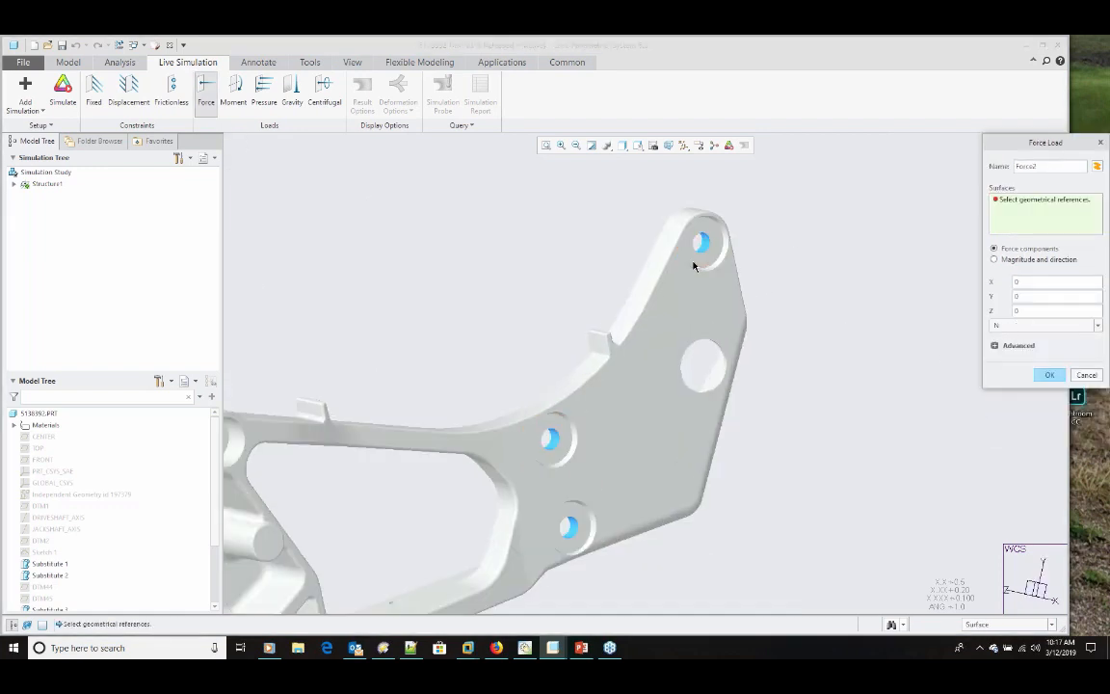
scroll(693, 266, down, 3)
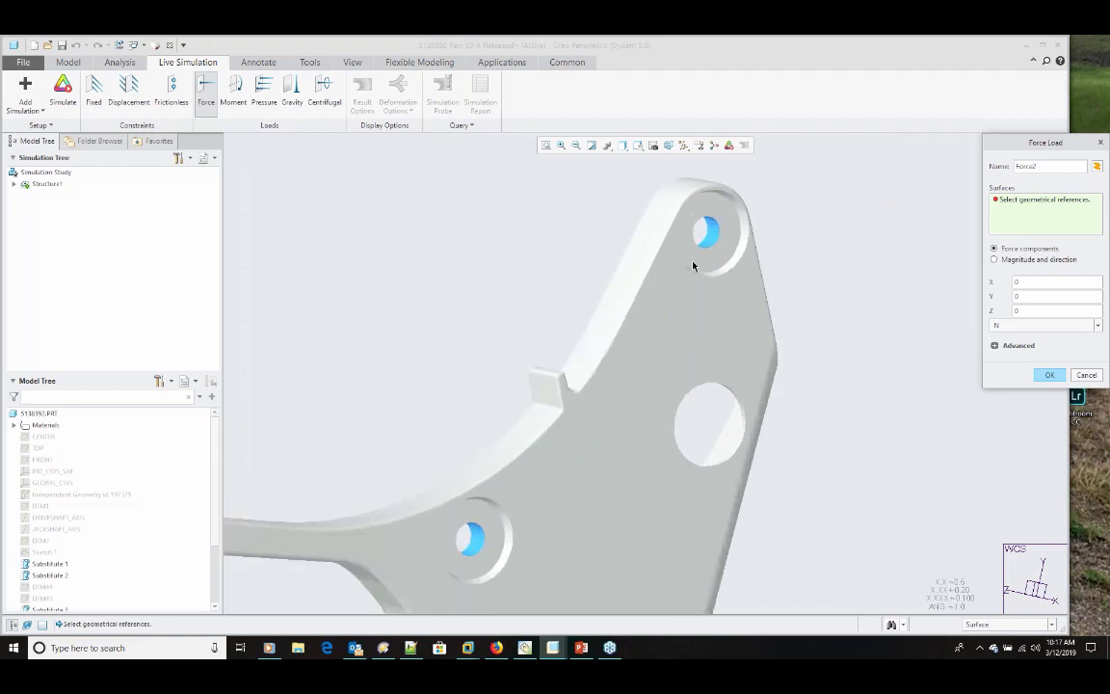
click(716, 235)
scroll(717, 234, up, 5)
ctrl+click(521, 468)
ctrl+click(544, 579)
click(1042, 298)
text(-100)
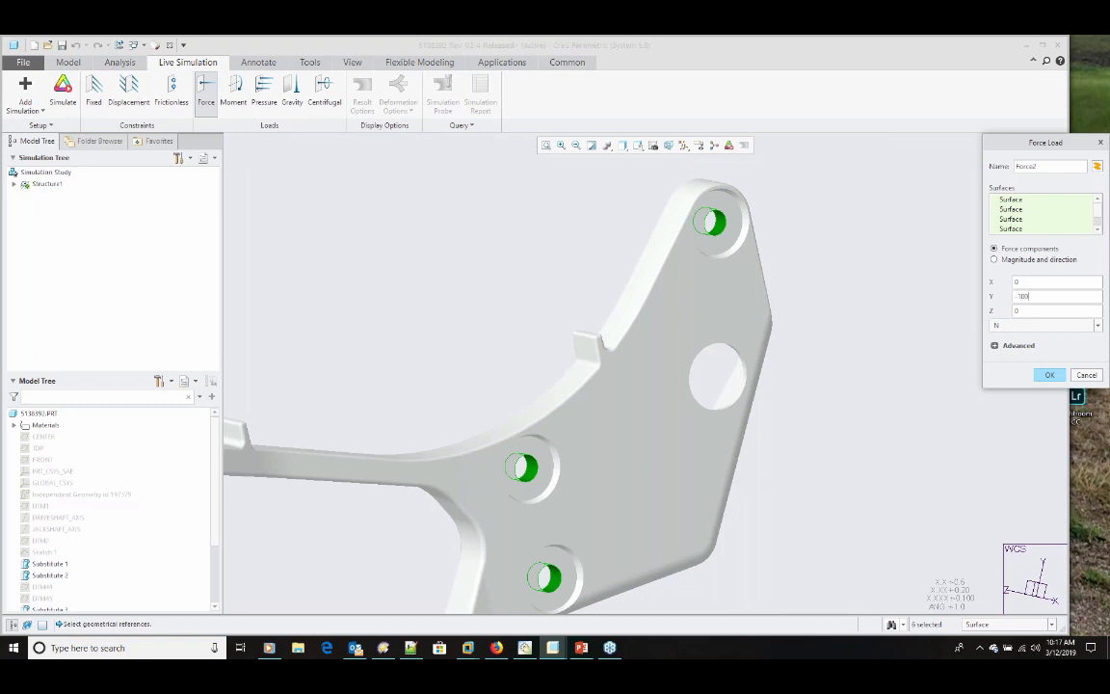
text(0)
double_click(1027, 310)
text(-500)
click(1051, 375)
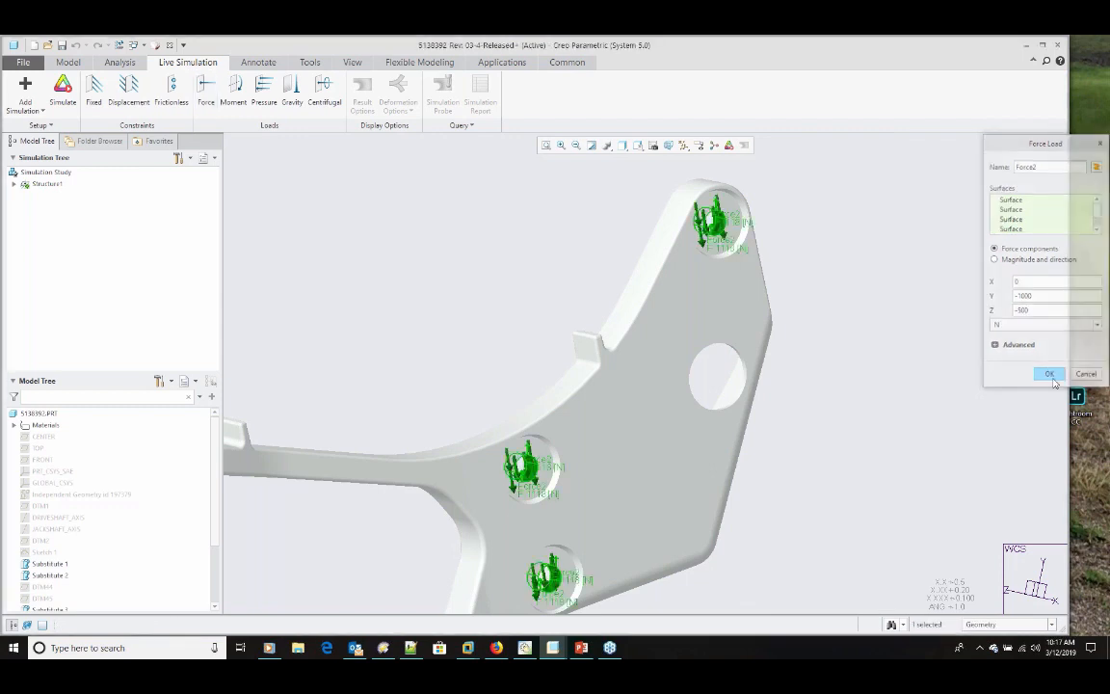
Step: Run the structural simulation and examine the von Mises stress distribution across the housing and its arm
scroll(747, 404, up, 5)
middle_drag(761, 477, 763, 472)
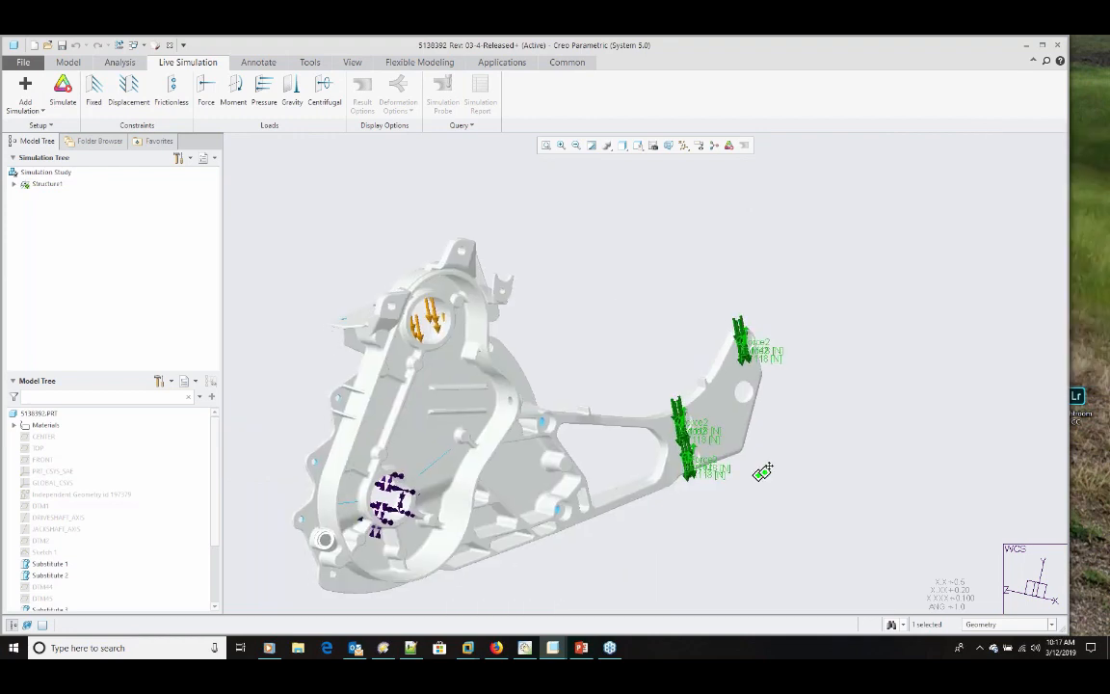
shift+middle_drag(762, 472, 793, 446)
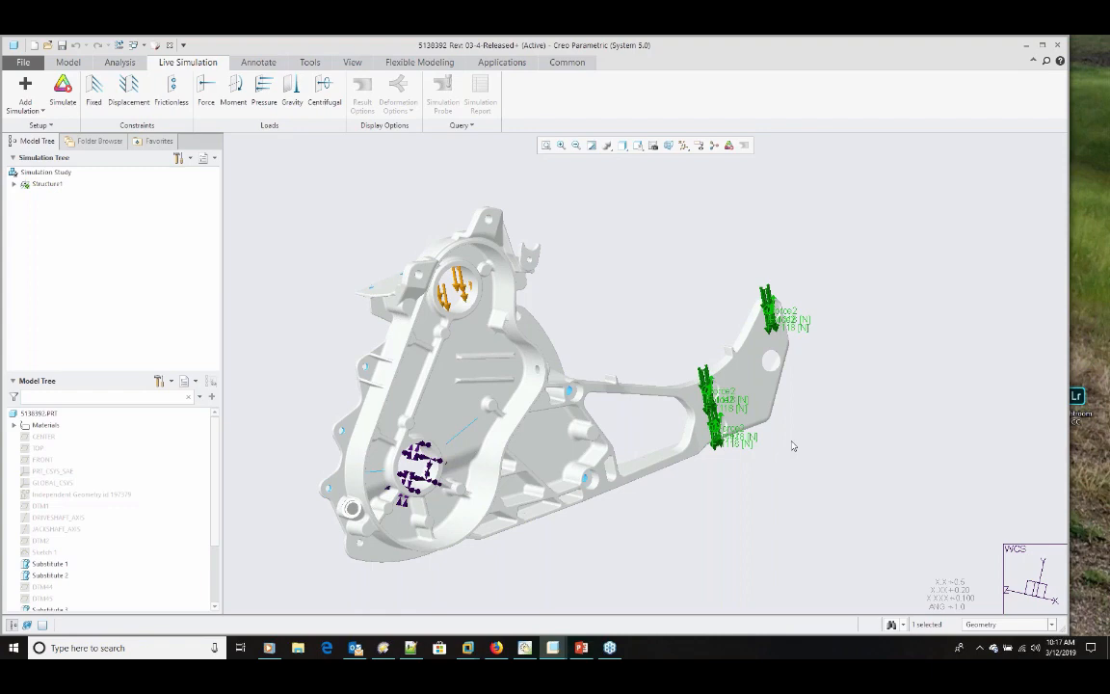
click(67, 94)
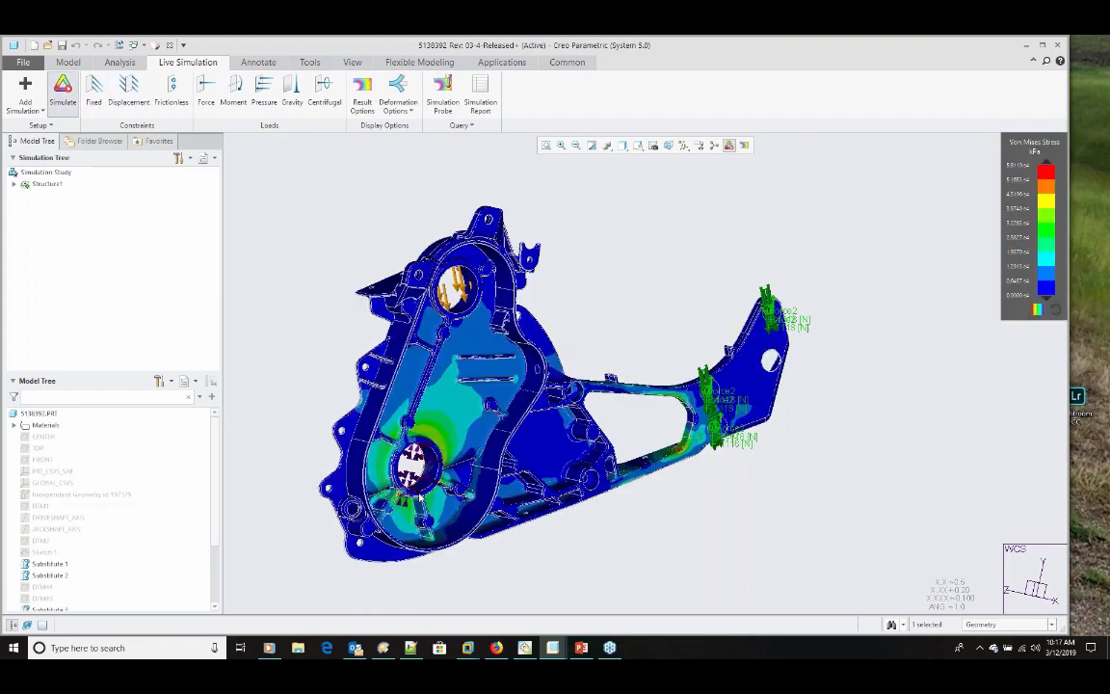
middle_drag(492, 462, 398, 488)
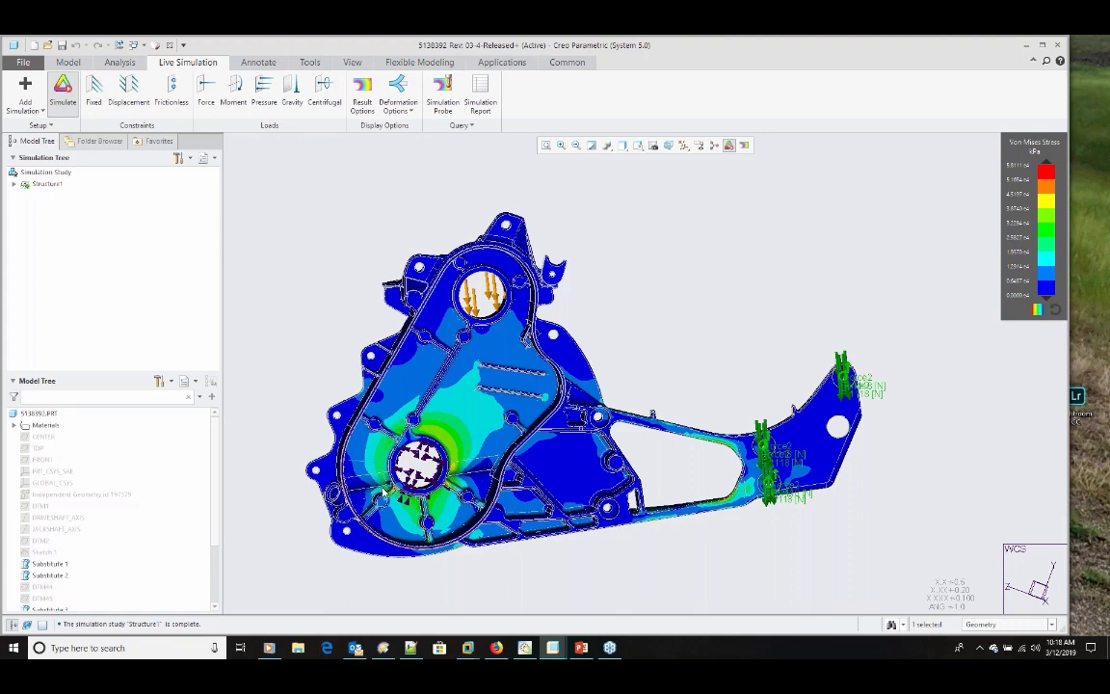
middle_drag(384, 493, 655, 554)
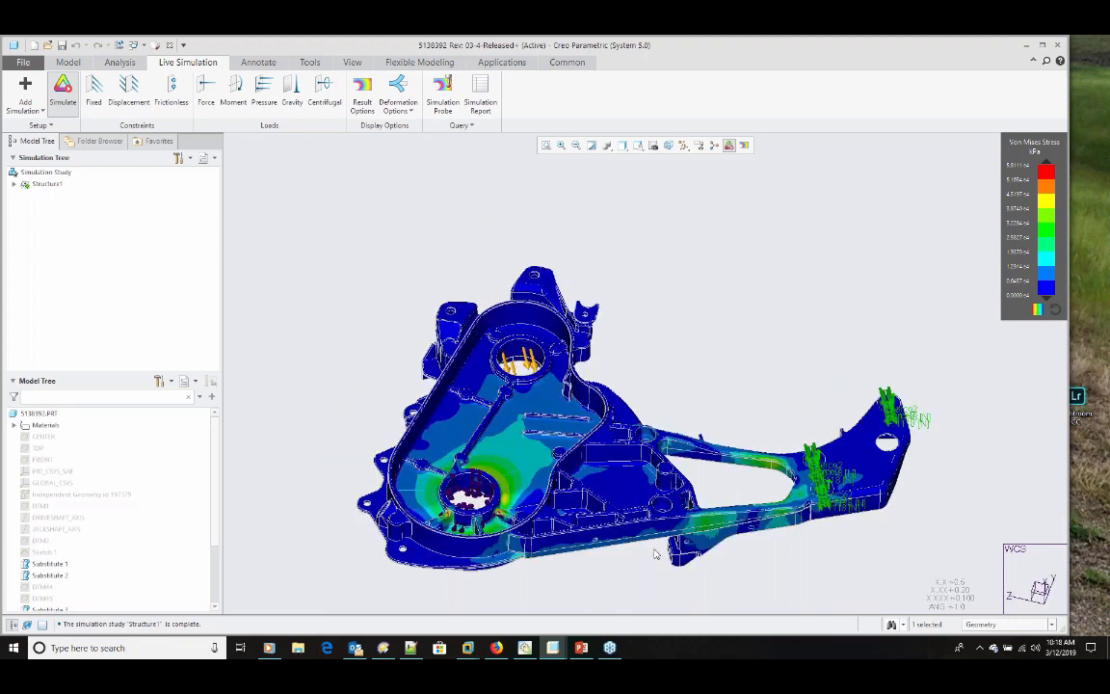
click(364, 323)
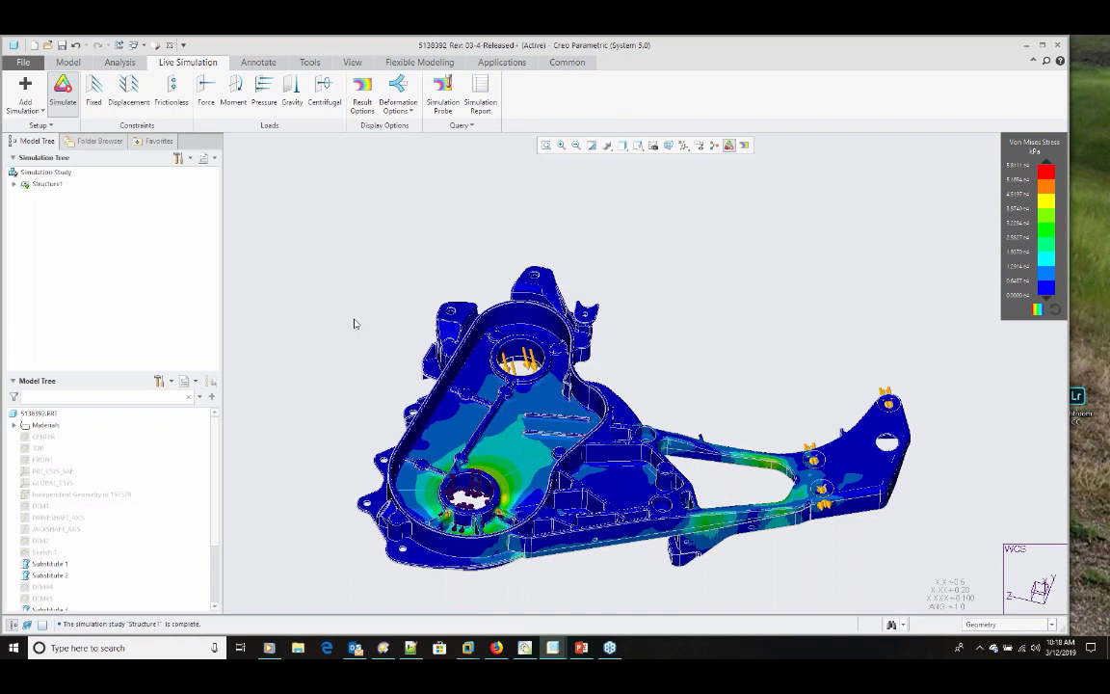
scroll(385, 381, up, 2)
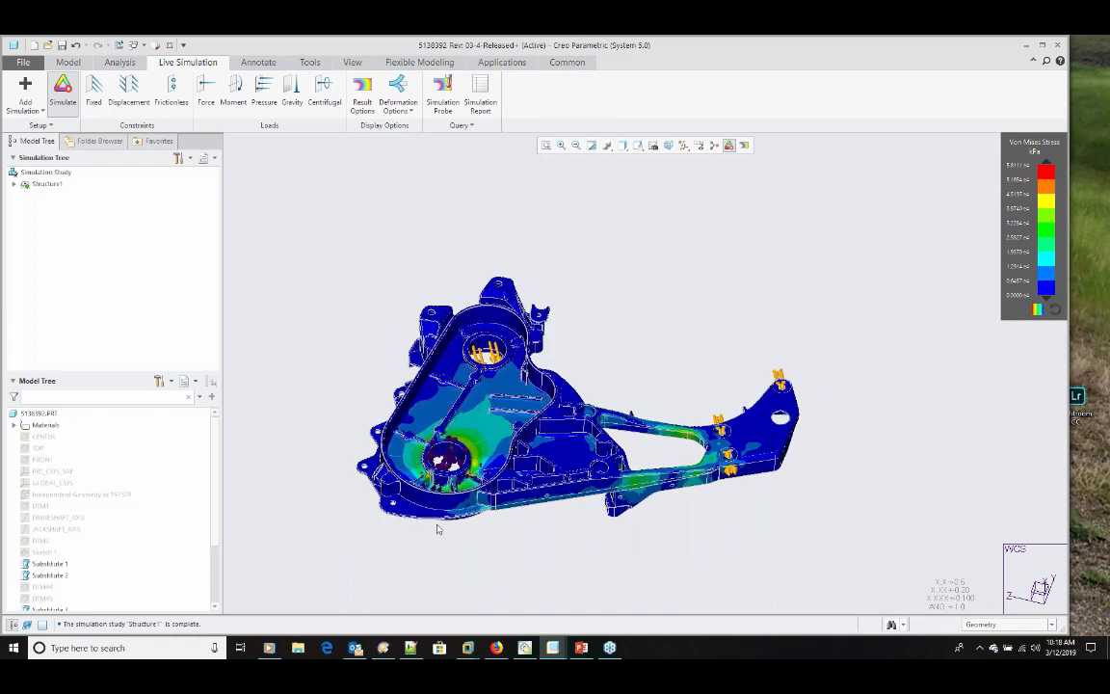
scroll(437, 528, down, 2)
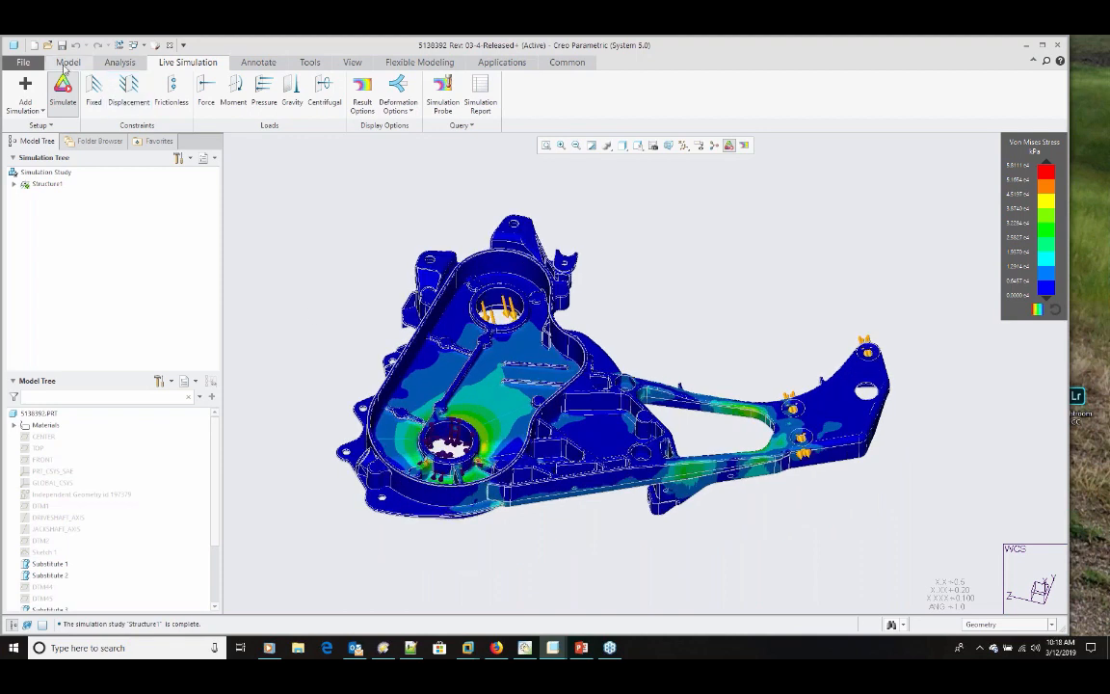
Step: Create a trajectory rib from the existing straight-line sketch beside the lower large bore and set its width to 5 mm
click(68, 62)
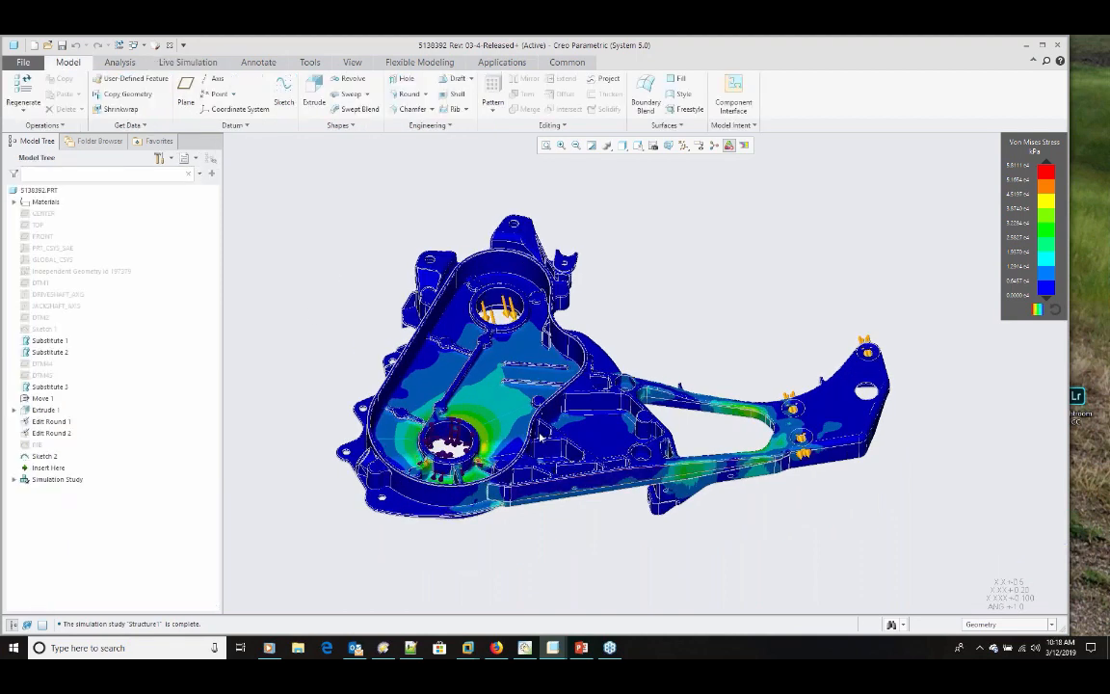
scroll(540, 435, down, 2)
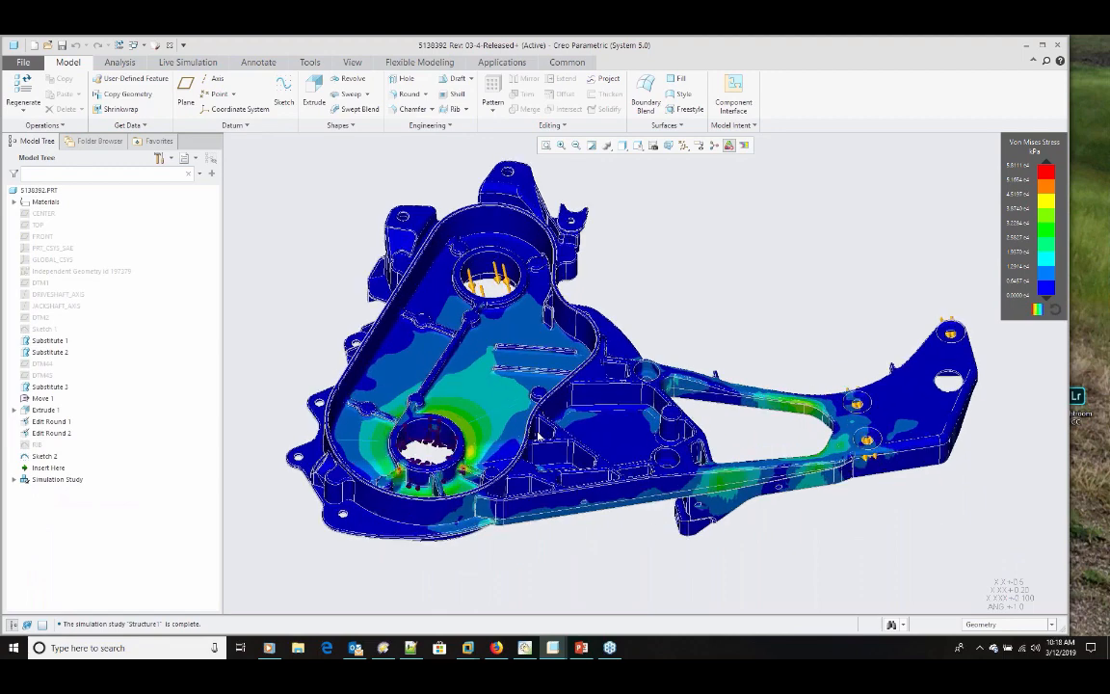
scroll(538, 435, down, 5)
click(428, 402)
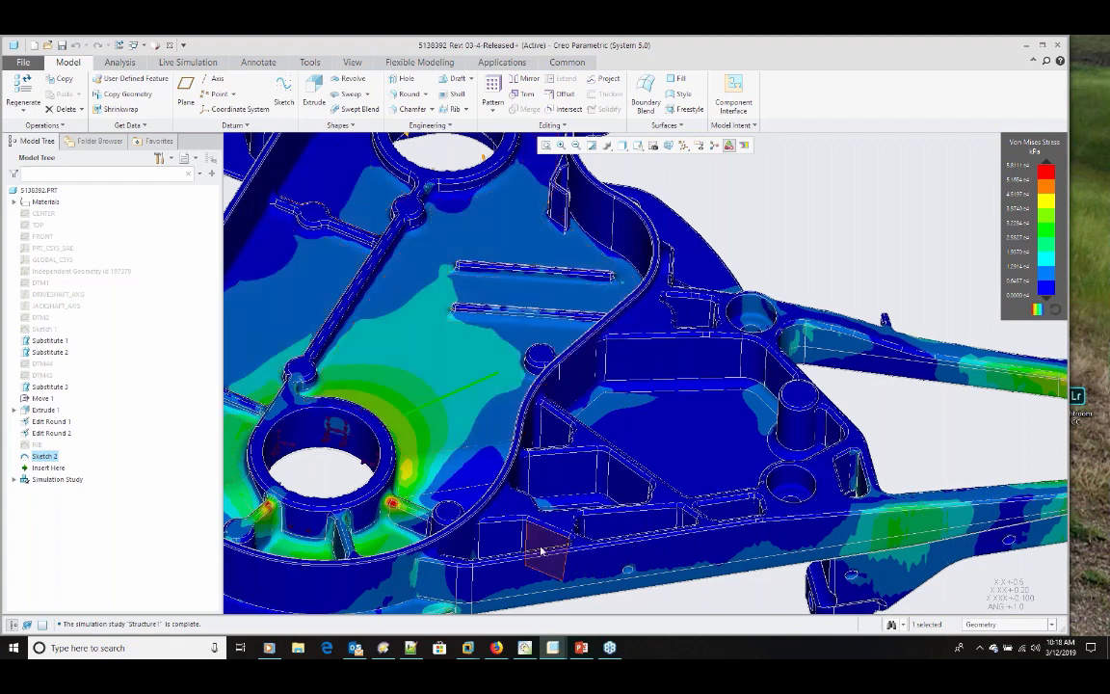
click(466, 110)
click(479, 120)
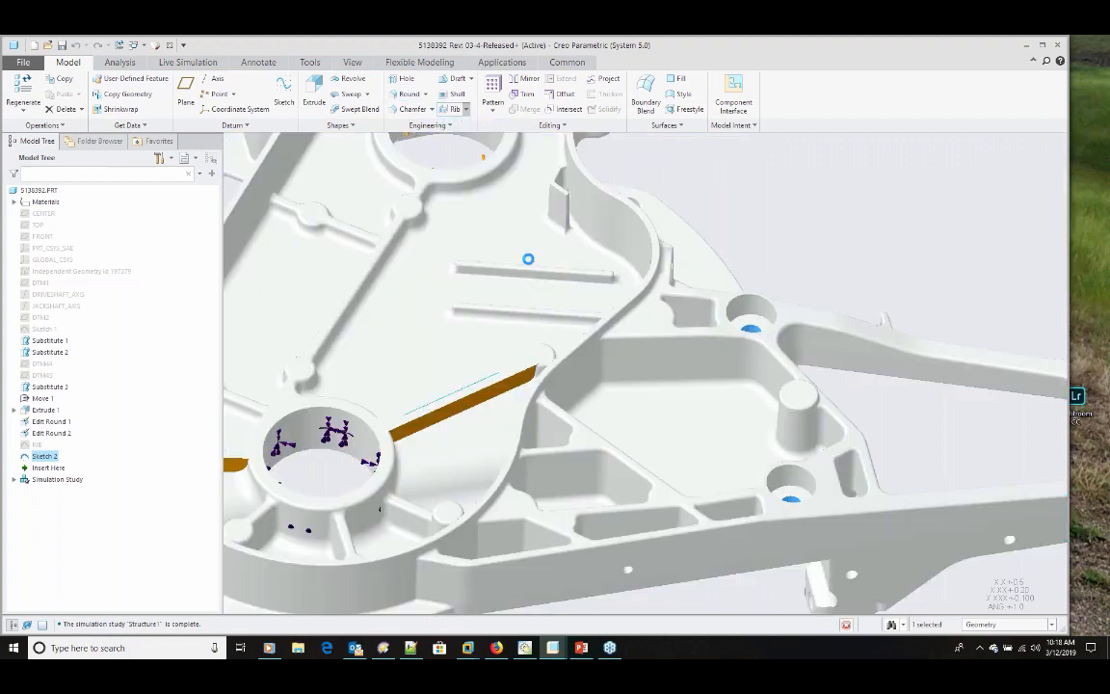
scroll(691, 389, up, 3)
middle_drag(617, 370, 576, 386)
double_click(71, 94)
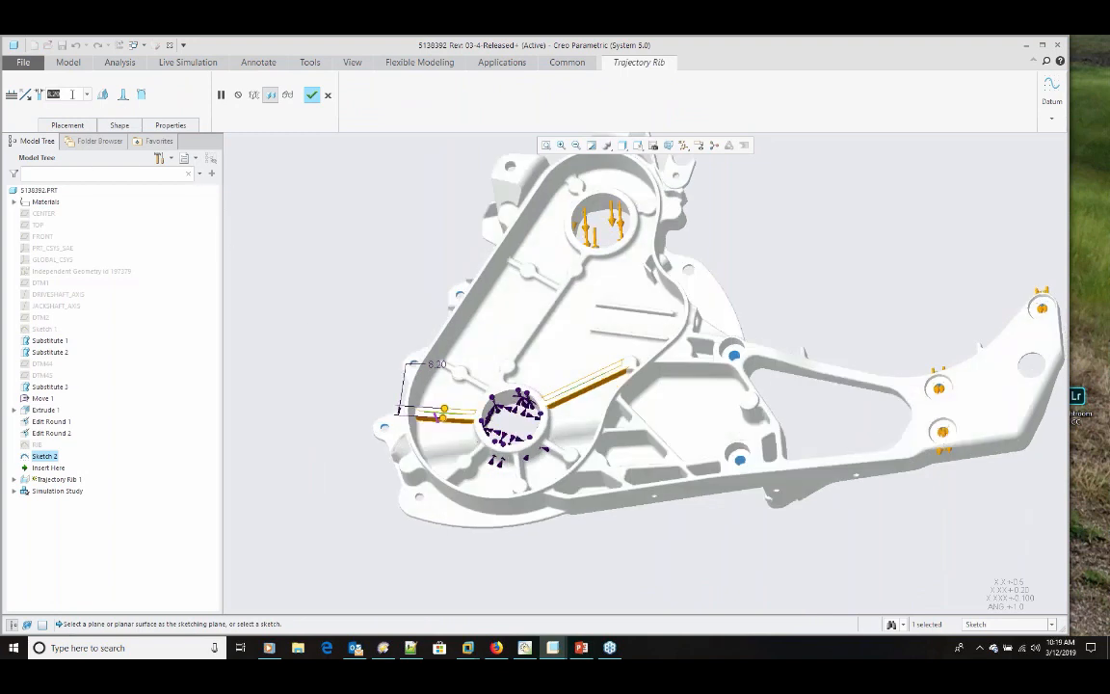
text(5)
key(Return)
Step: Add draft to the trajectory rib, round its internal and exposed edges, and complete the feature
scroll(345, 188, down, 2)
click(102, 95)
click(124, 94)
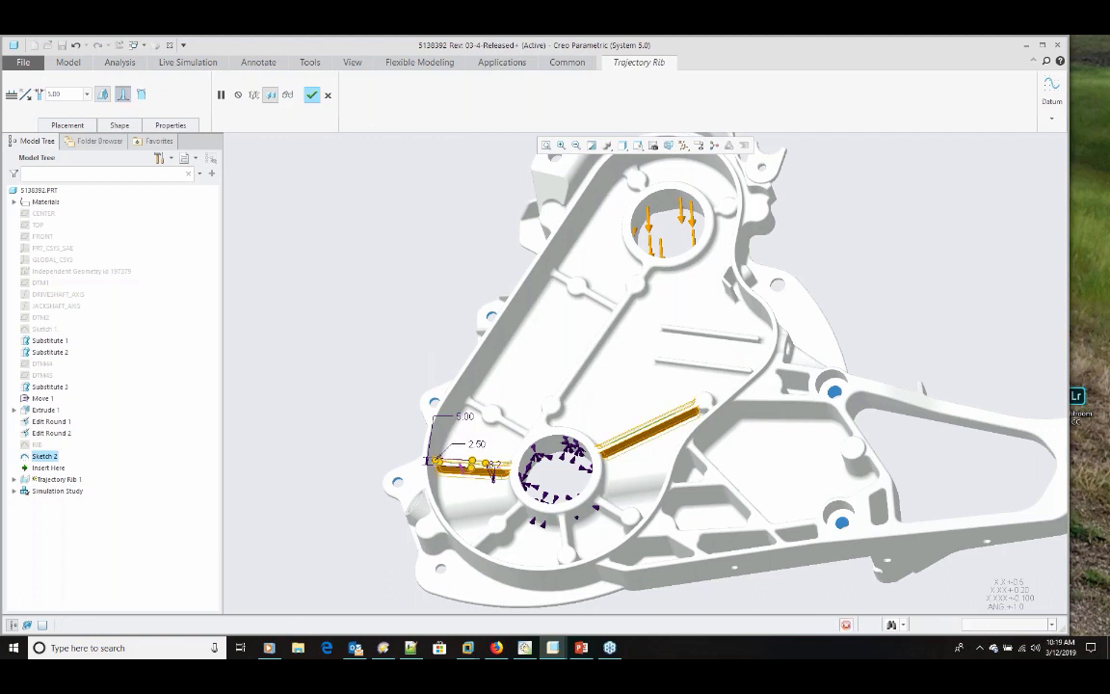
scroll(680, 424, up, 5)
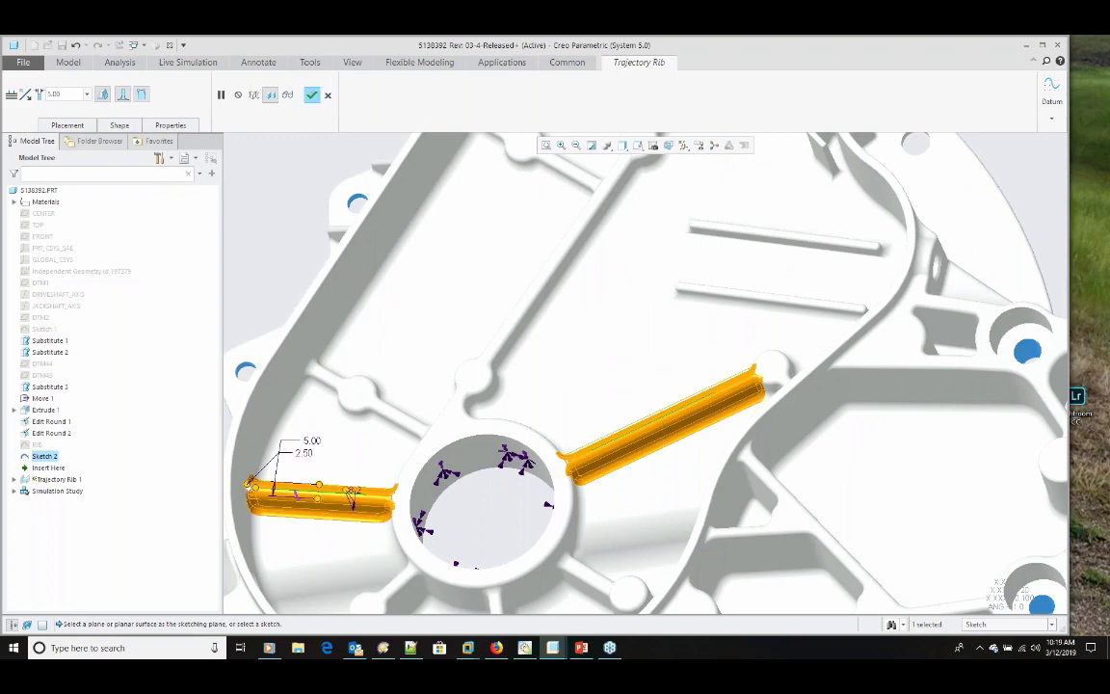
click(312, 96)
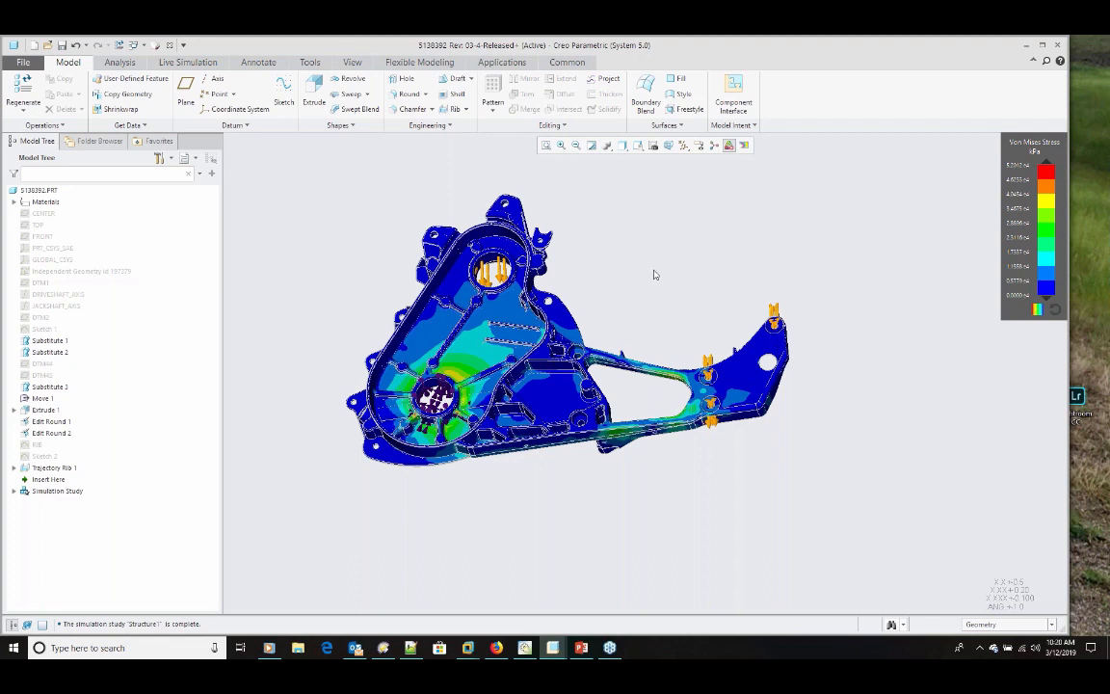
Step: Start a design exploration session named DEX0001 for the housing, leaving the description blank
ctrl+middle_drag(653, 270, 652, 267)
ctrl+middle_drag(652, 268, 354, 439)
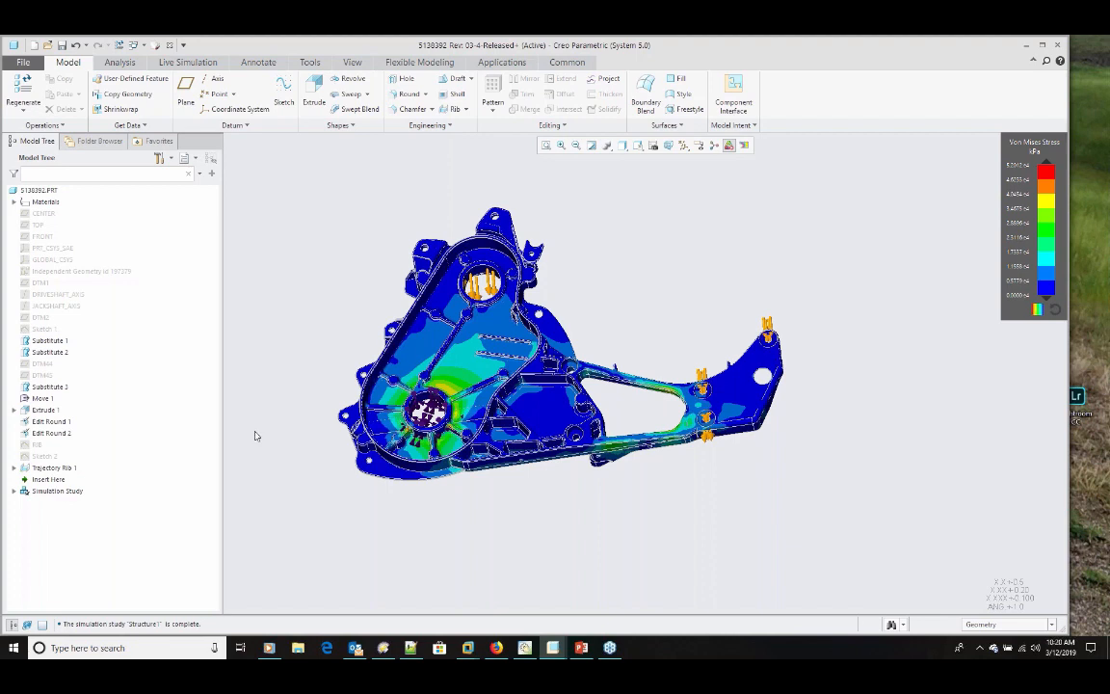
click(22, 62)
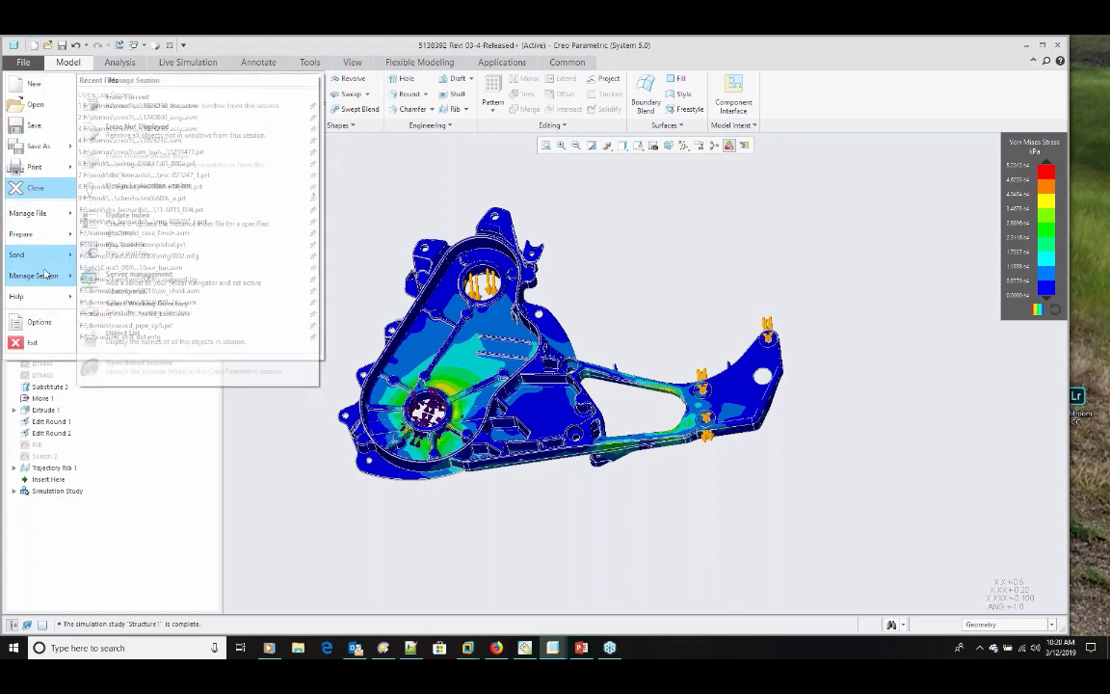
mouse_move(45, 277)
mouse_move(171, 195)
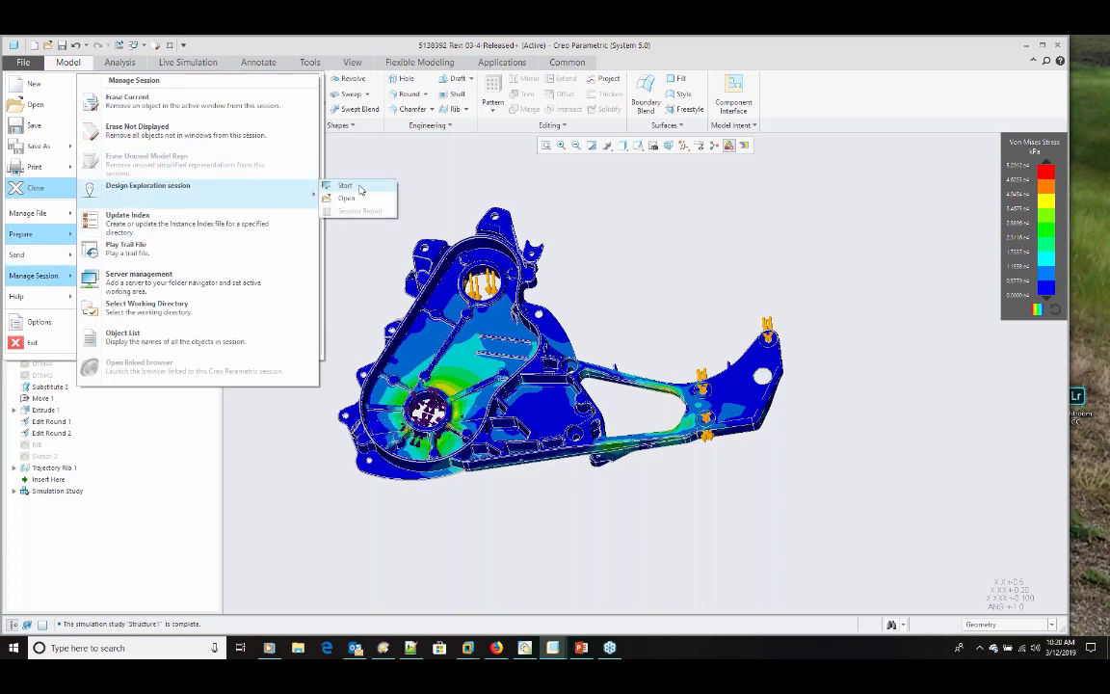
click(361, 190)
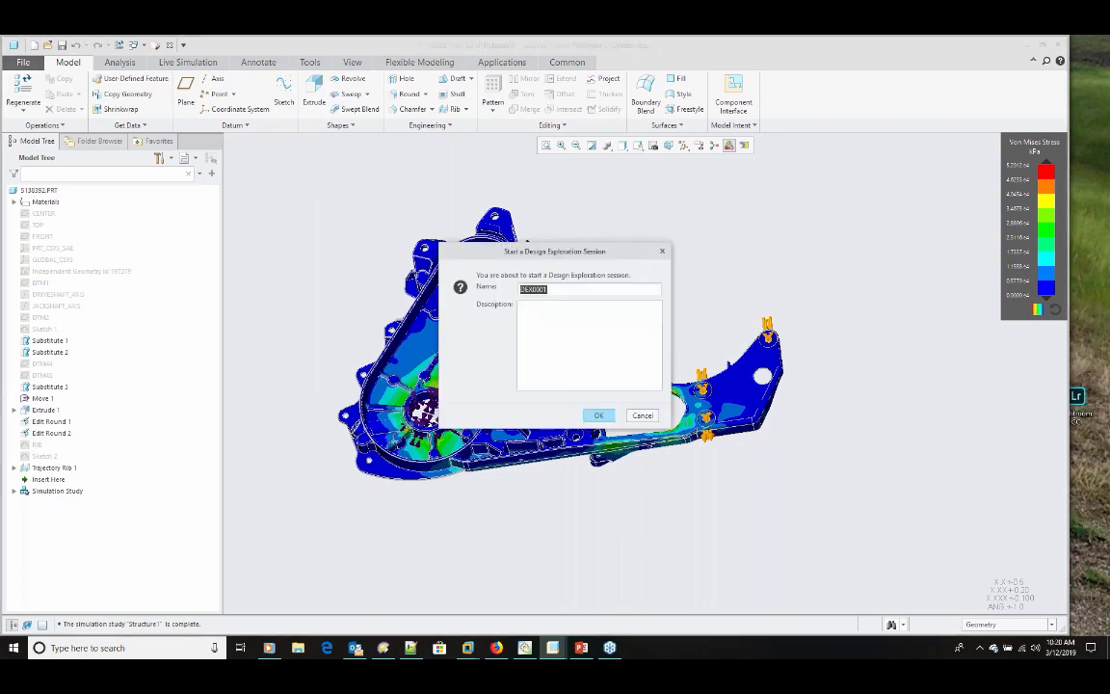
click(559, 307)
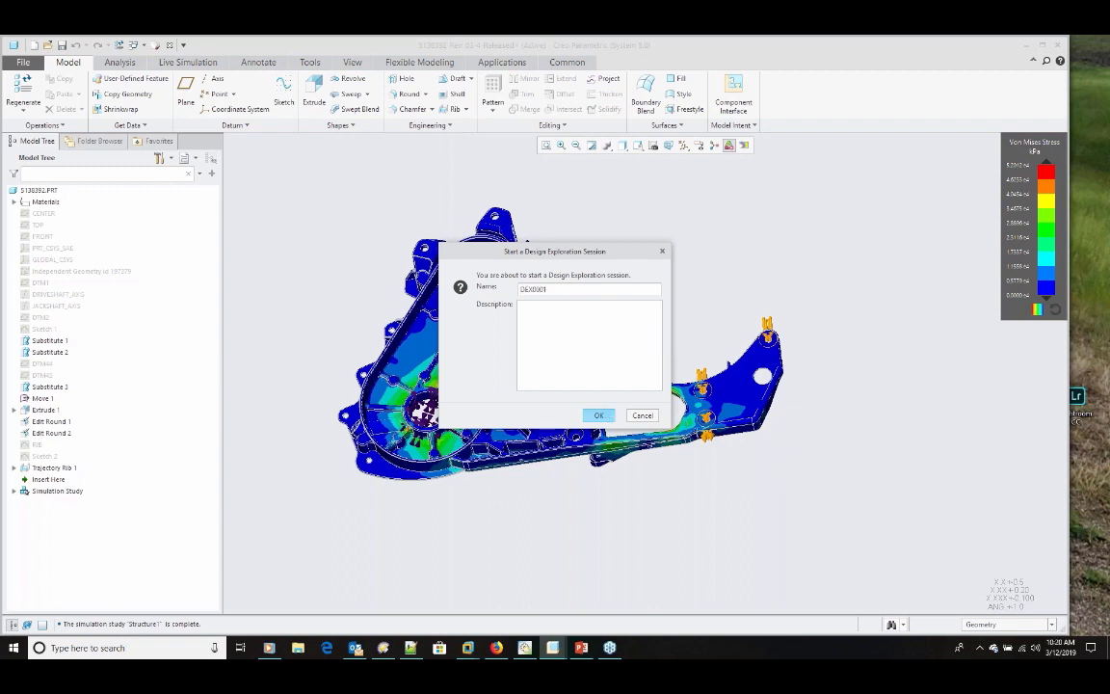
click(605, 414)
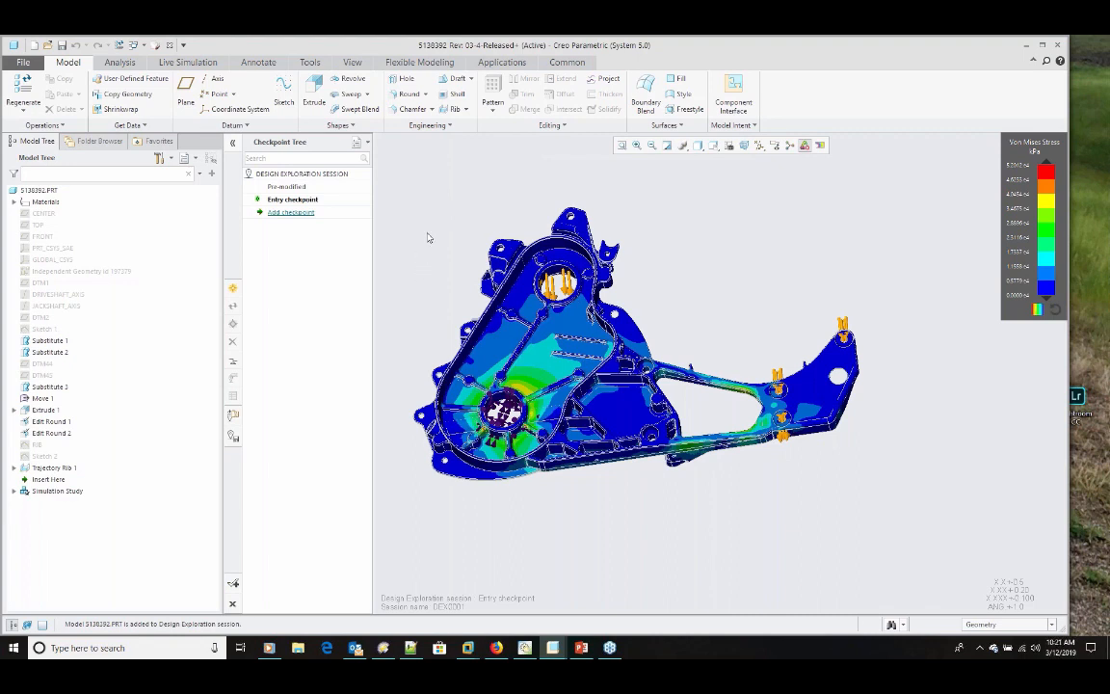
Step: Begin a flexible Move and select the surfaces of the short rib and round boss between the lower bore and the housing wall
click(435, 64)
scroll(405, 358, down, 3)
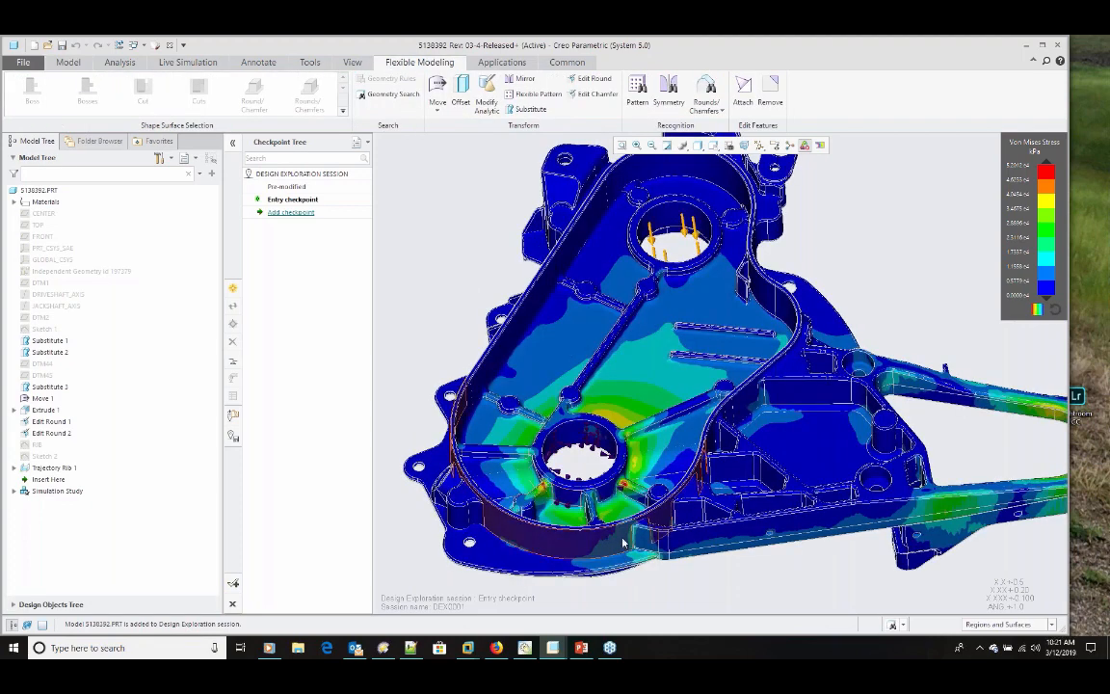
scroll(647, 518, down, 4)
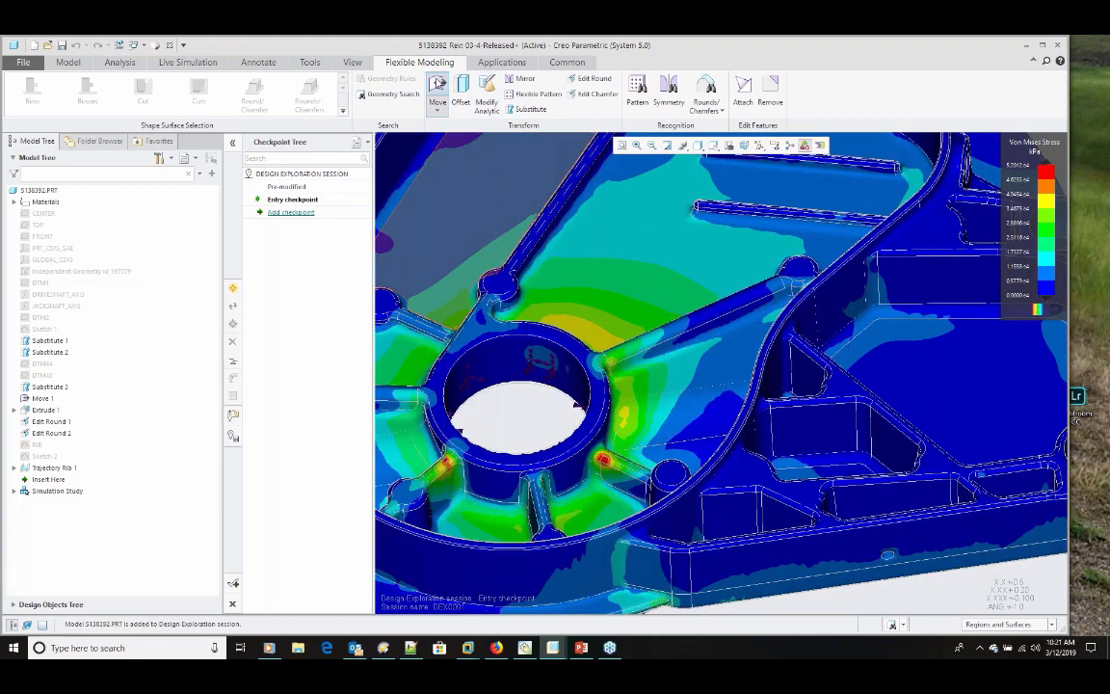
click(440, 86)
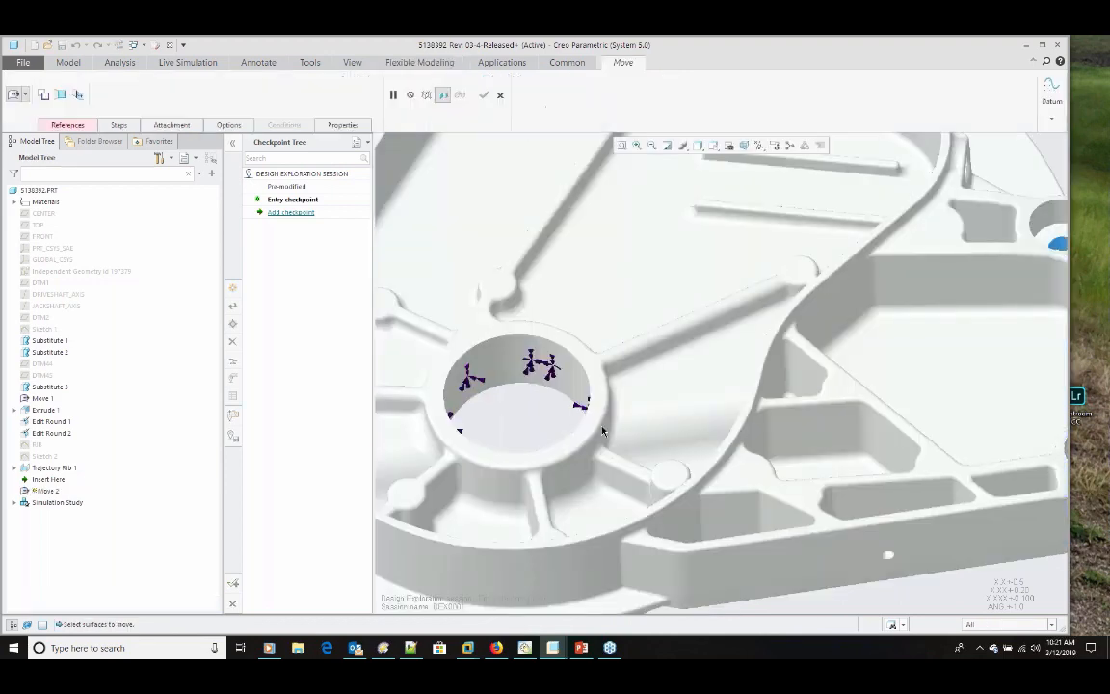
scroll(602, 428, up, 1)
middle_drag(603, 429, 589, 392)
scroll(659, 481, down, 3)
click(661, 499)
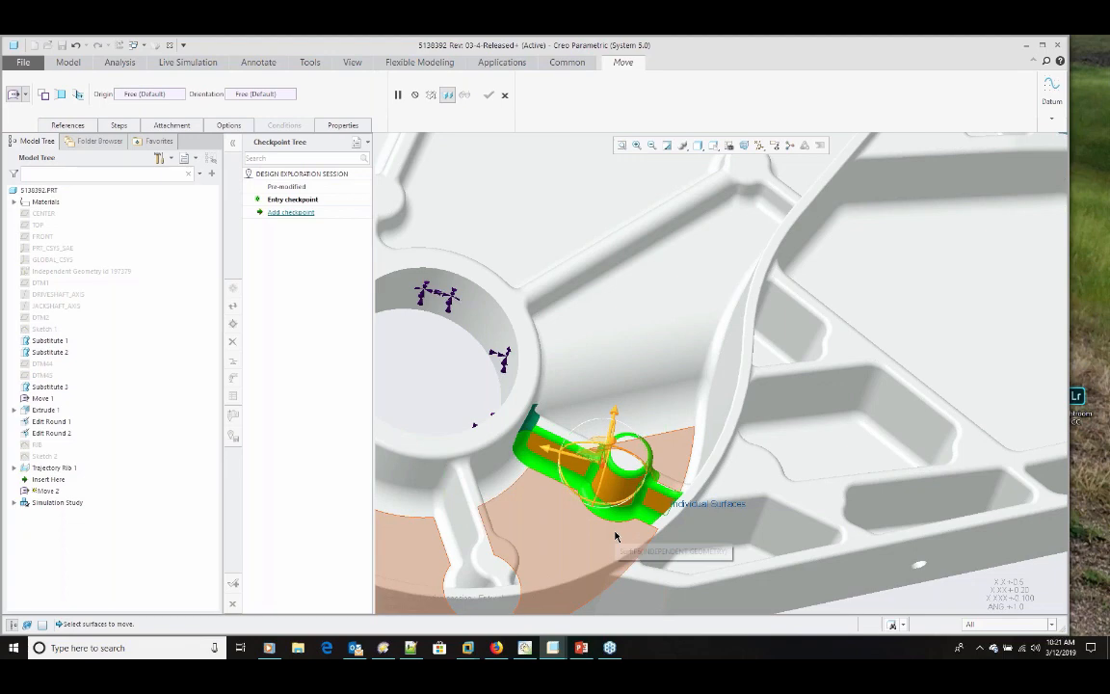
click(550, 450)
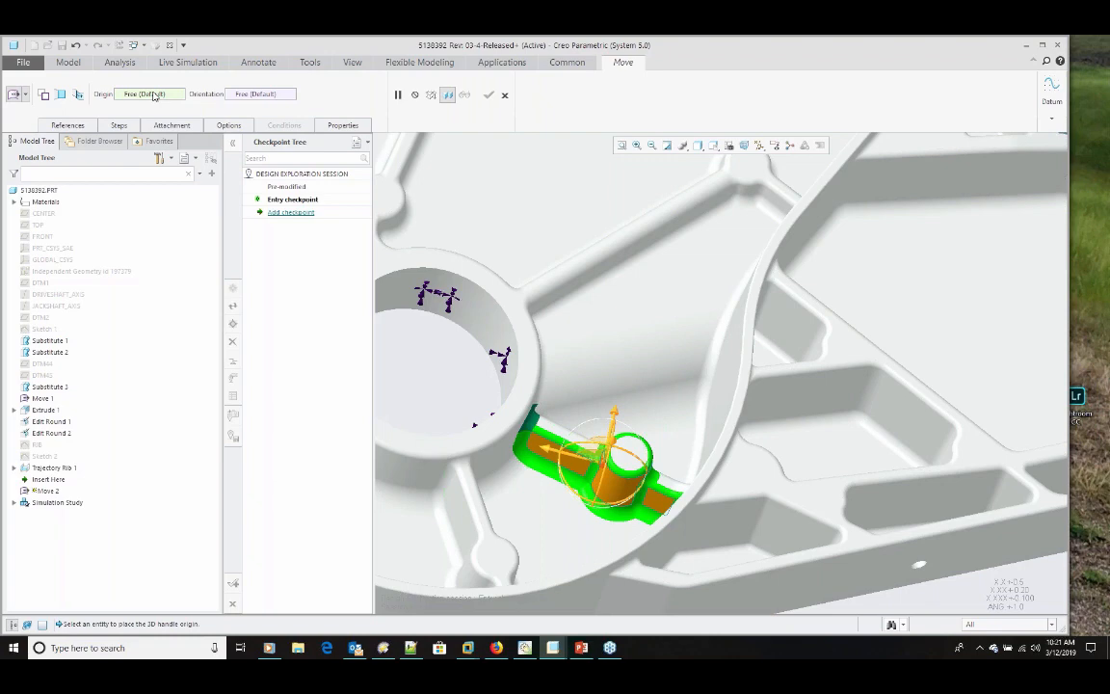
Step: Place the move handle's origin on the short rib's side face and shift the rib and boss 3 mm perpendicular to that face
middle_drag(527, 375, 524, 350)
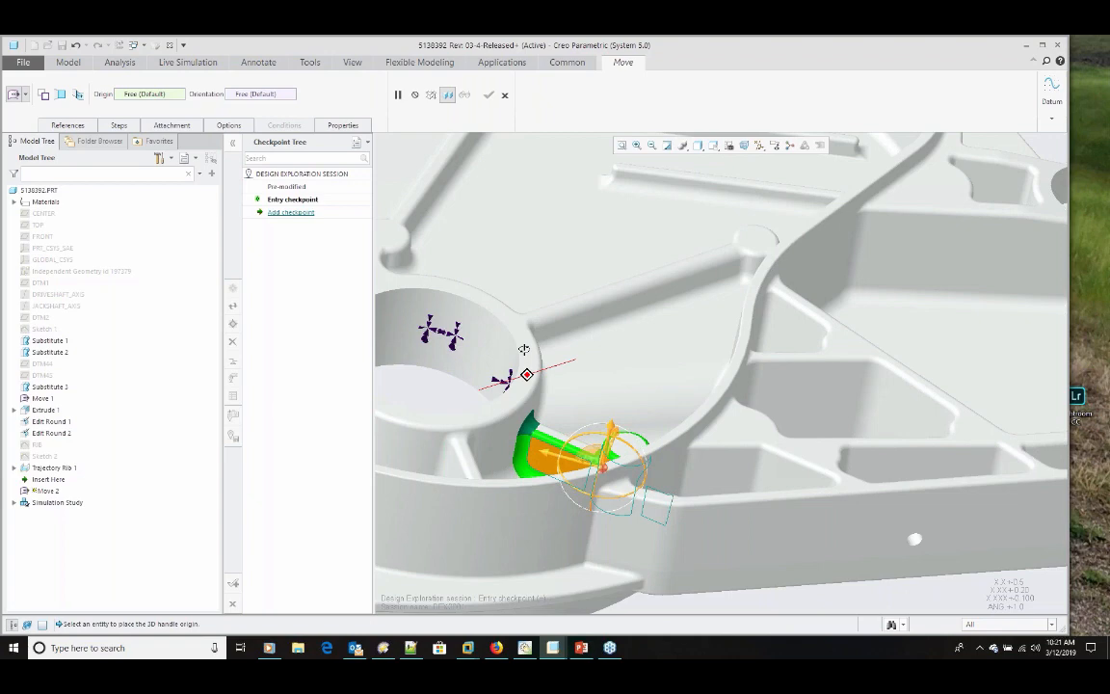
middle_drag(524, 349, 528, 424)
click(534, 467)
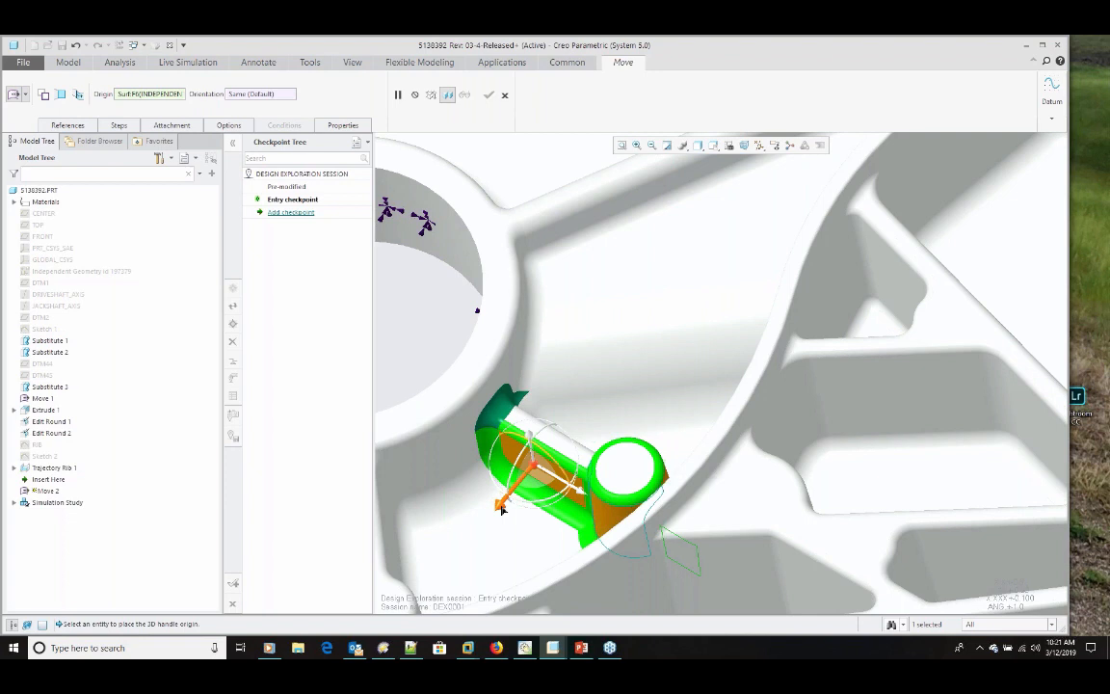
drag(501, 510, 488, 522)
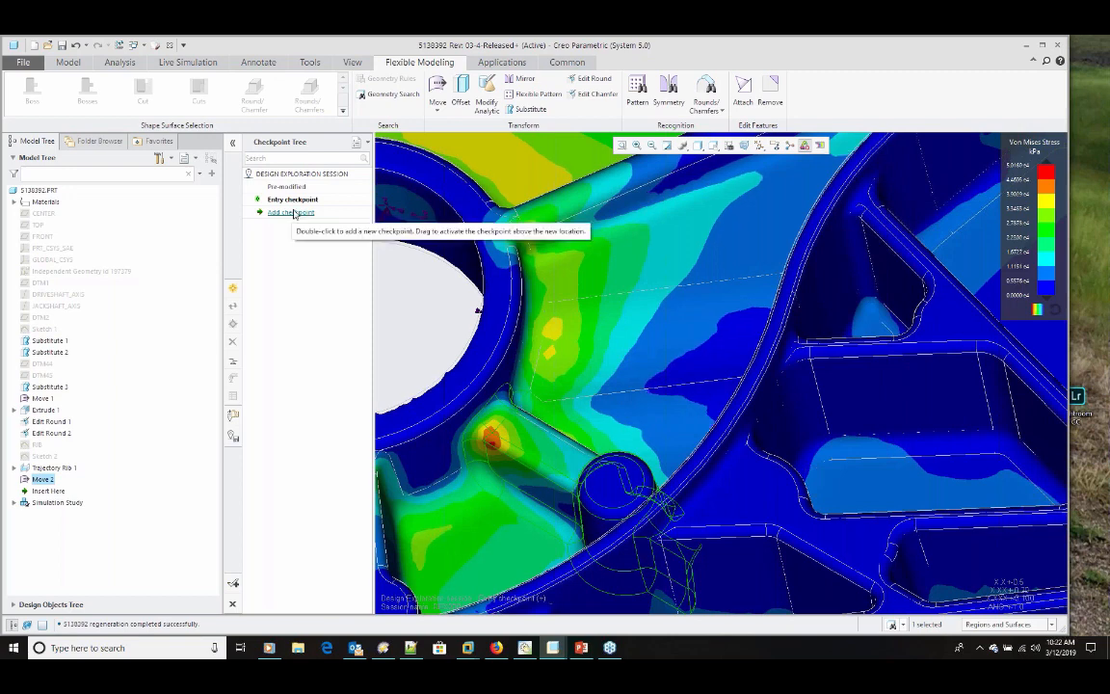
Step: Add a checkpoint named "Moved boss and rib 3mm" and return the exploration session to its entry checkpoint
double_click(291, 212)
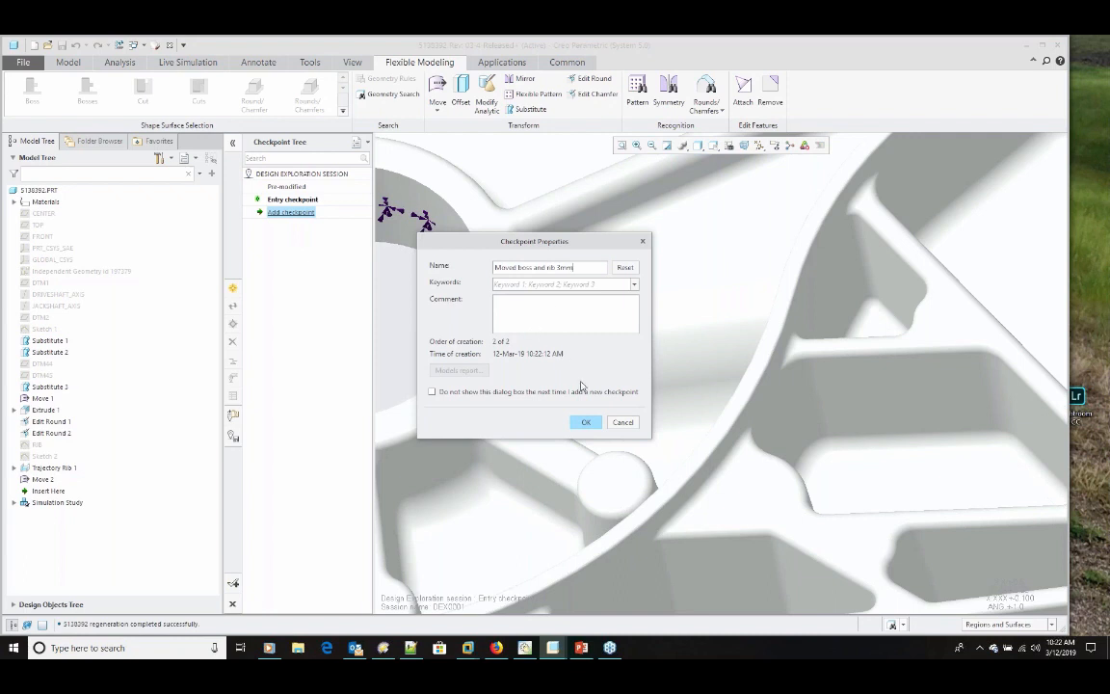
click(585, 422)
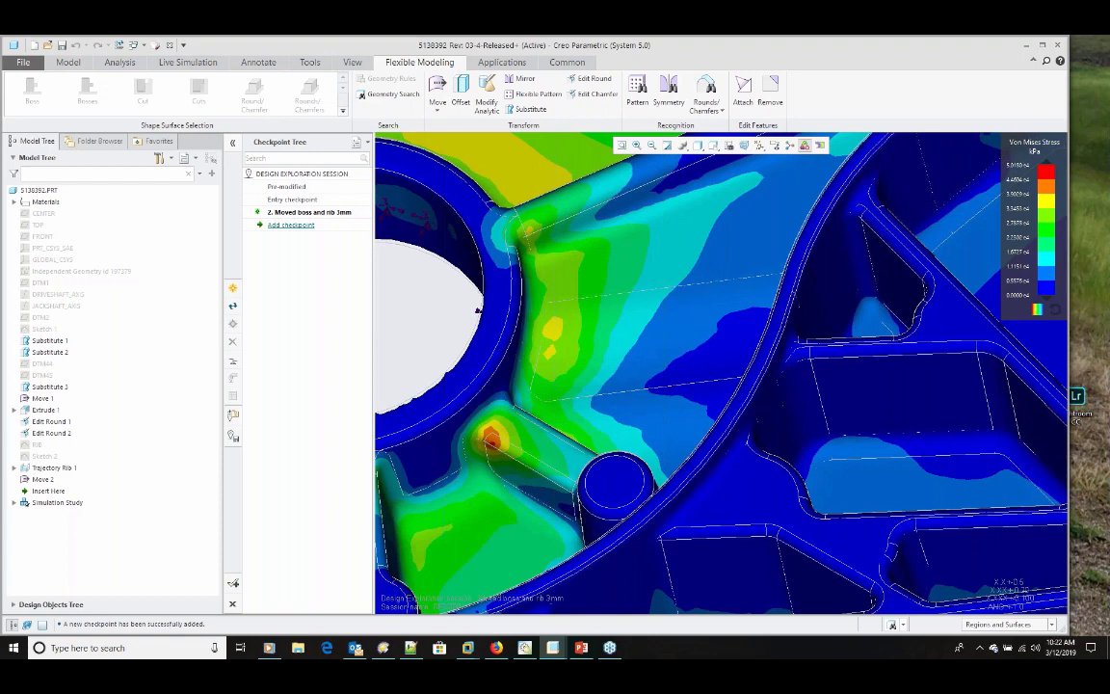
double_click(289, 200)
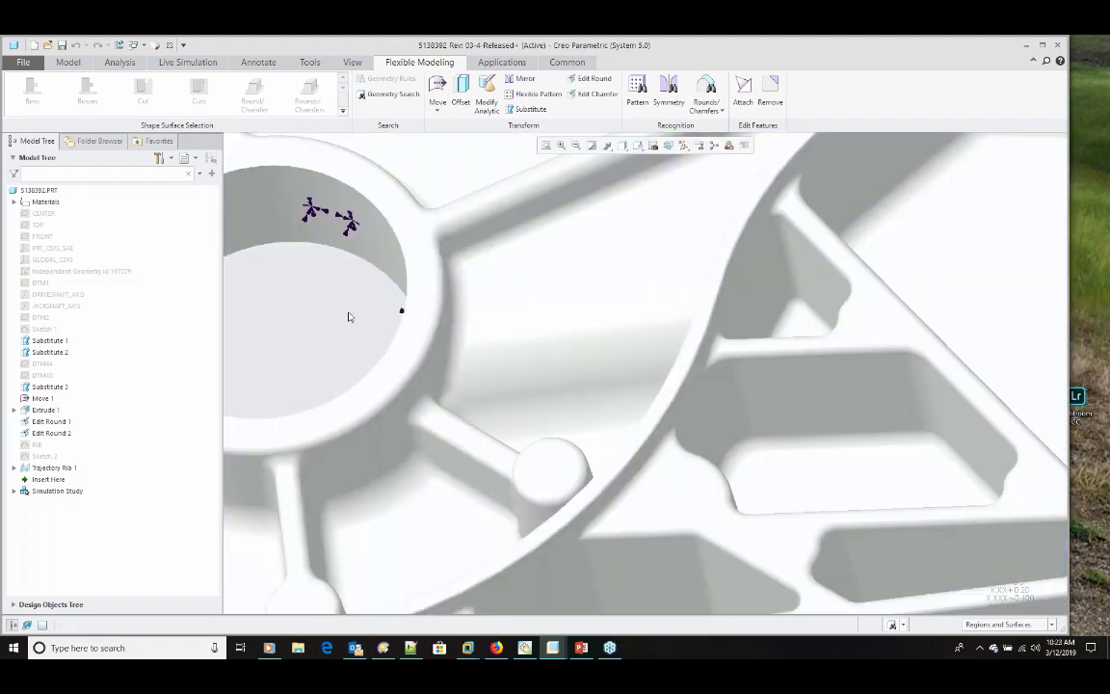
Step: Close the housing part and open the live simulation tools for the 1023230_ASSY assembly
scroll(349, 316, up, 2)
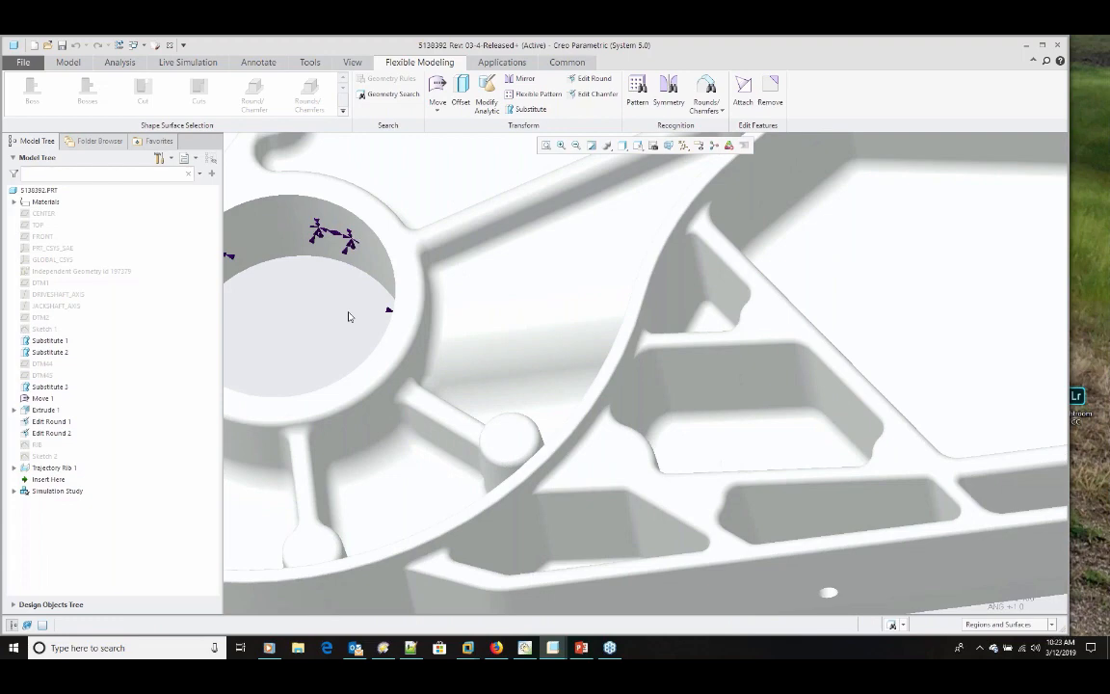
scroll(349, 316, up, 3)
scroll(515, 478, up, 2)
shift+middle_drag(515, 478, 578, 554)
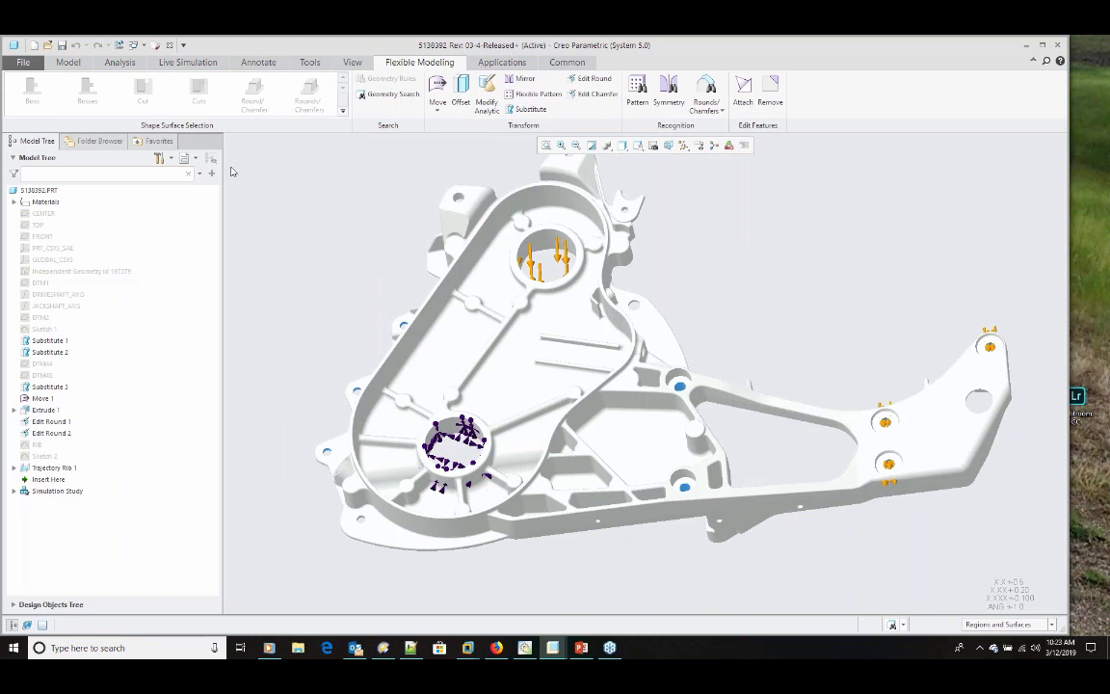
click(171, 46)
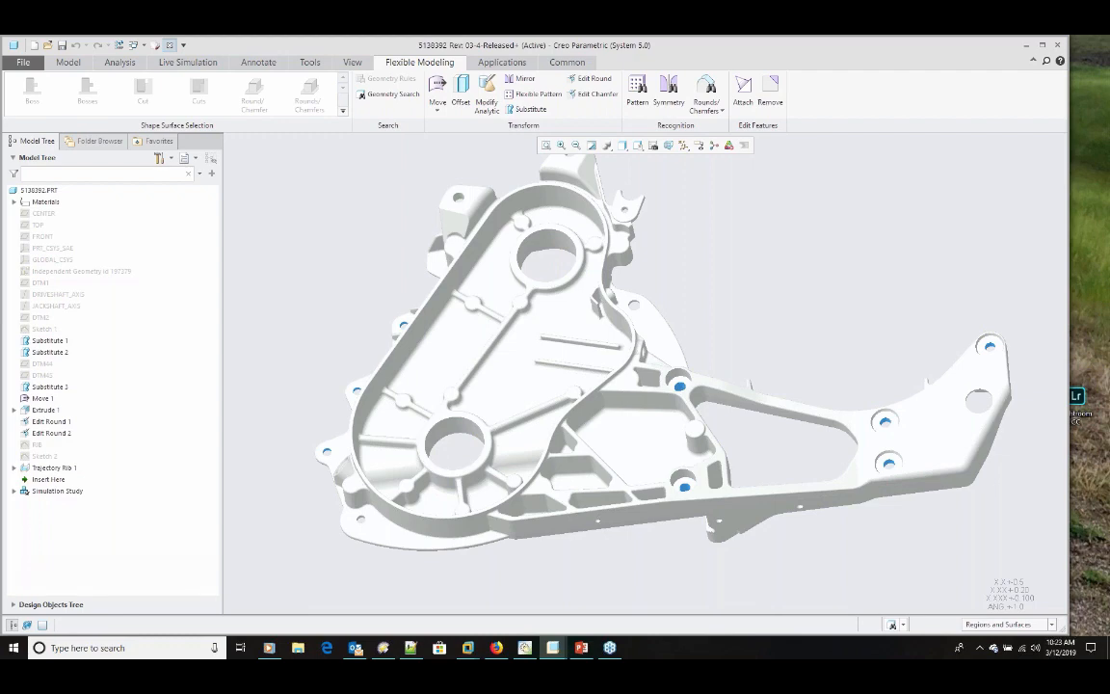
click(188, 63)
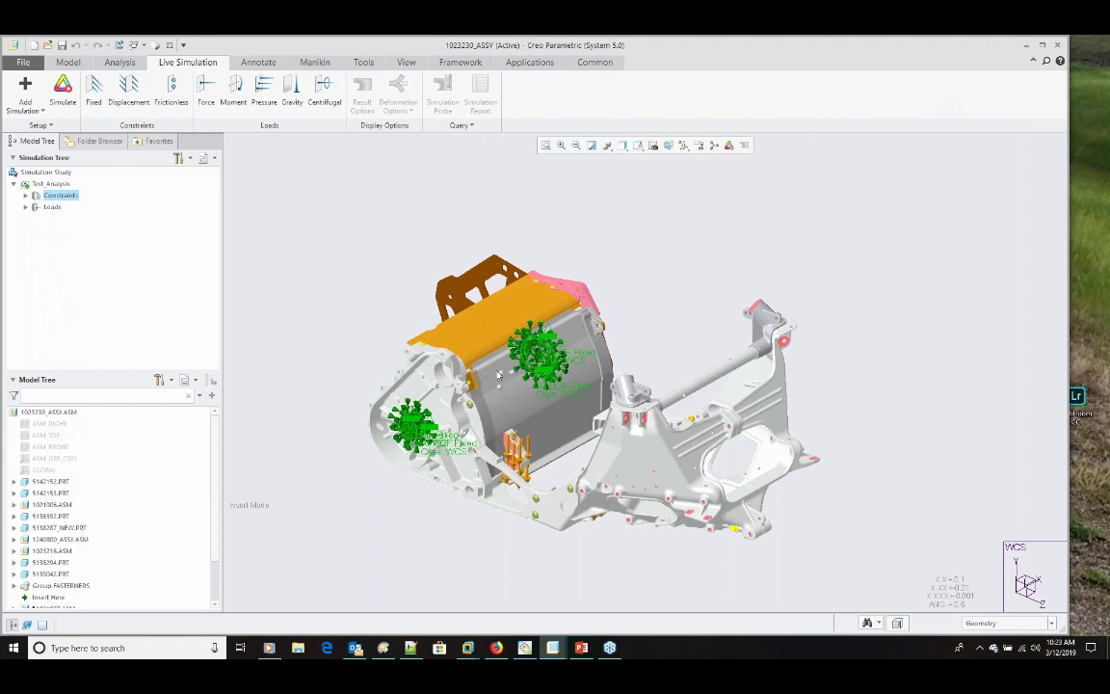
Step: Run the Test_Analysis simulation on the assembly and examine the von Mises stress around the housing's fixed bore
click(54, 208)
click(41, 125)
click(55, 139)
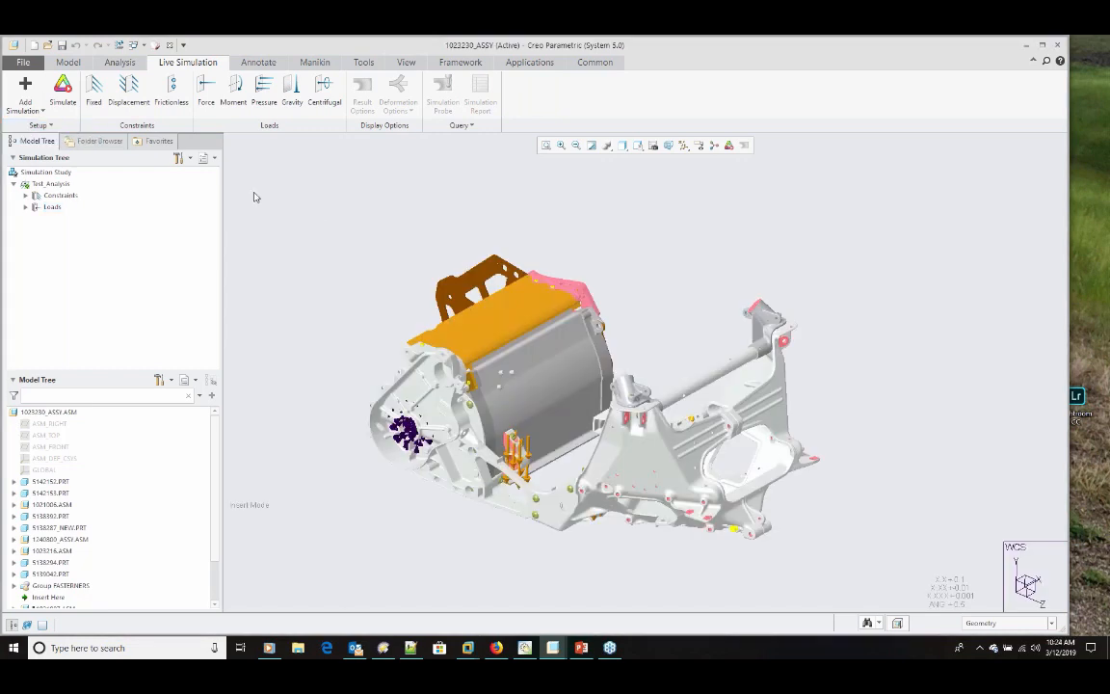
click(60, 91)
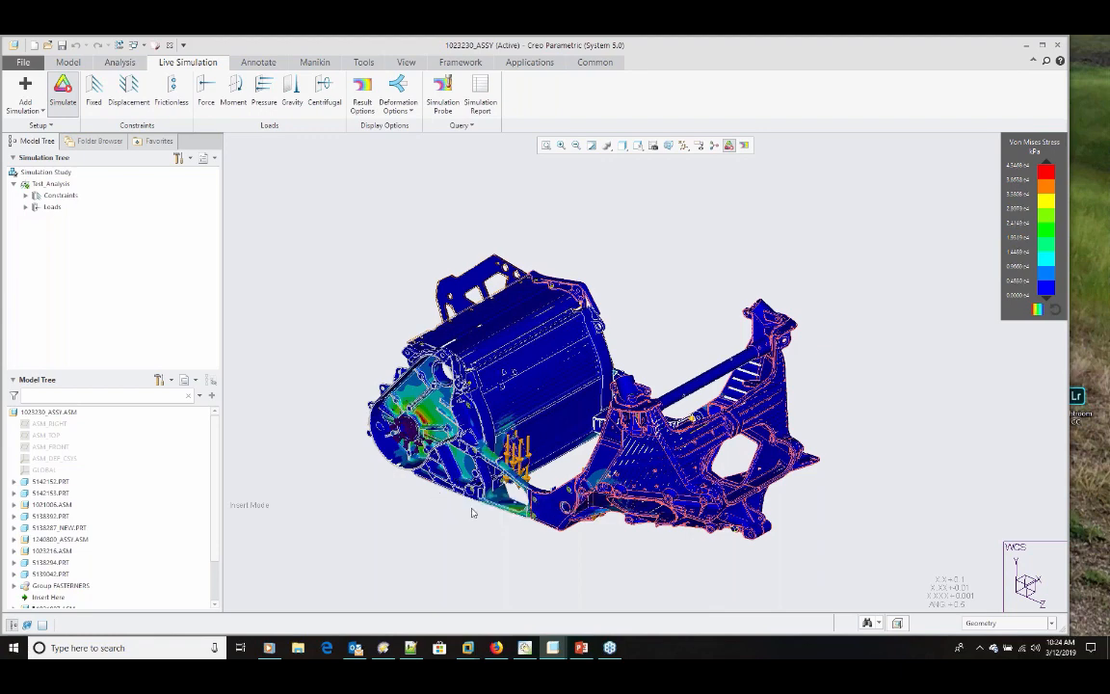
scroll(472, 512, down, 3)
middle_drag(472, 513, 342, 389)
scroll(340, 389, down, 3)
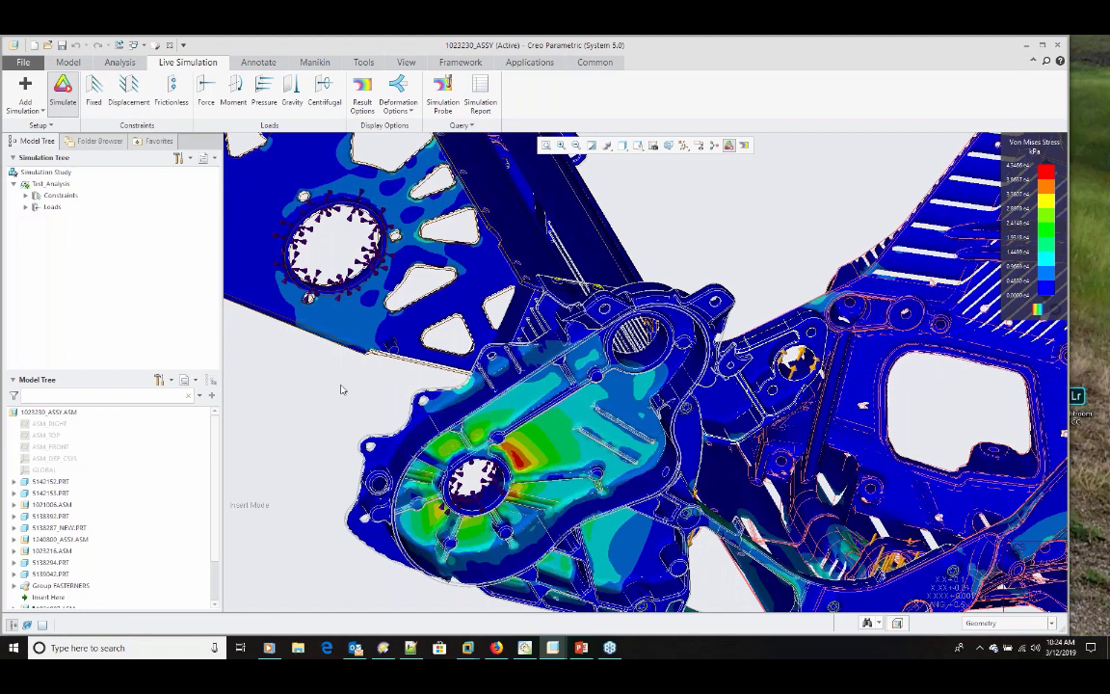
Step: Change the displayed simulation result type to Deformation for the whole assembly
click(361, 97)
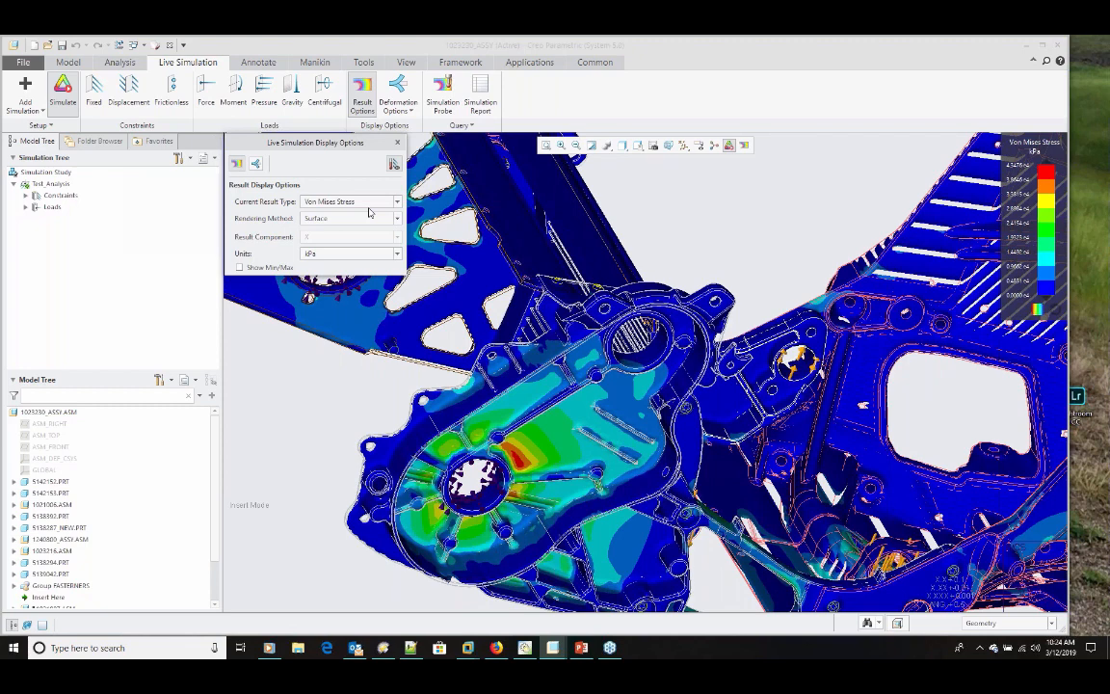
click(367, 203)
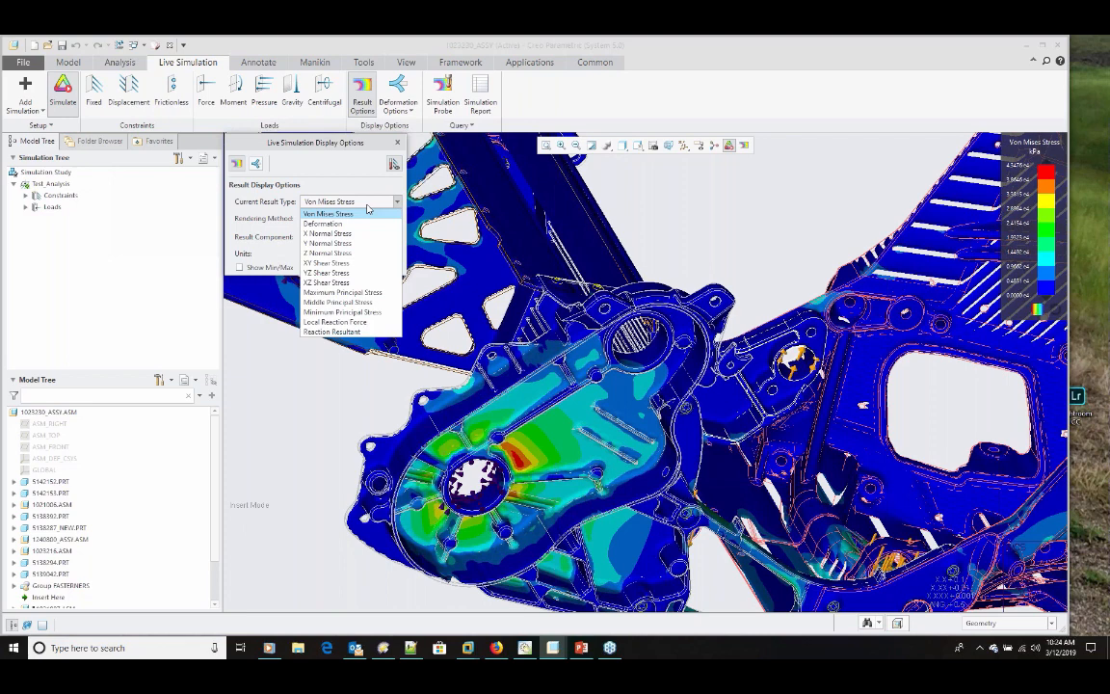
click(367, 207)
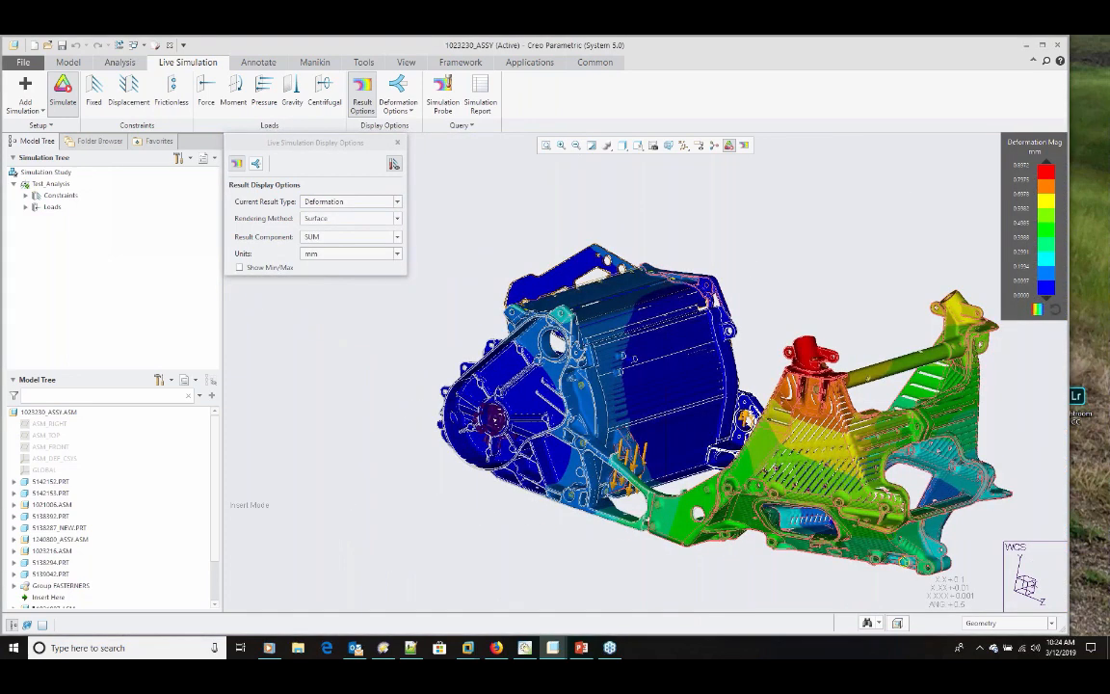
Step: View the assembly's deformed shape using the deformation display options, and return to the result display options
click(256, 164)
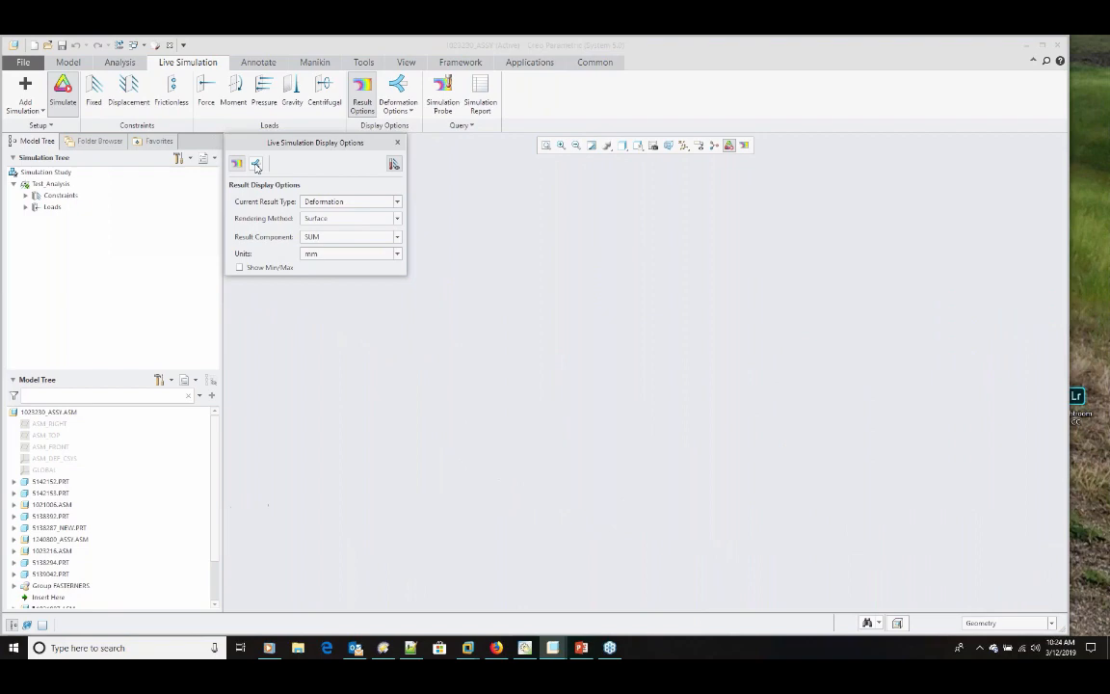
click(239, 203)
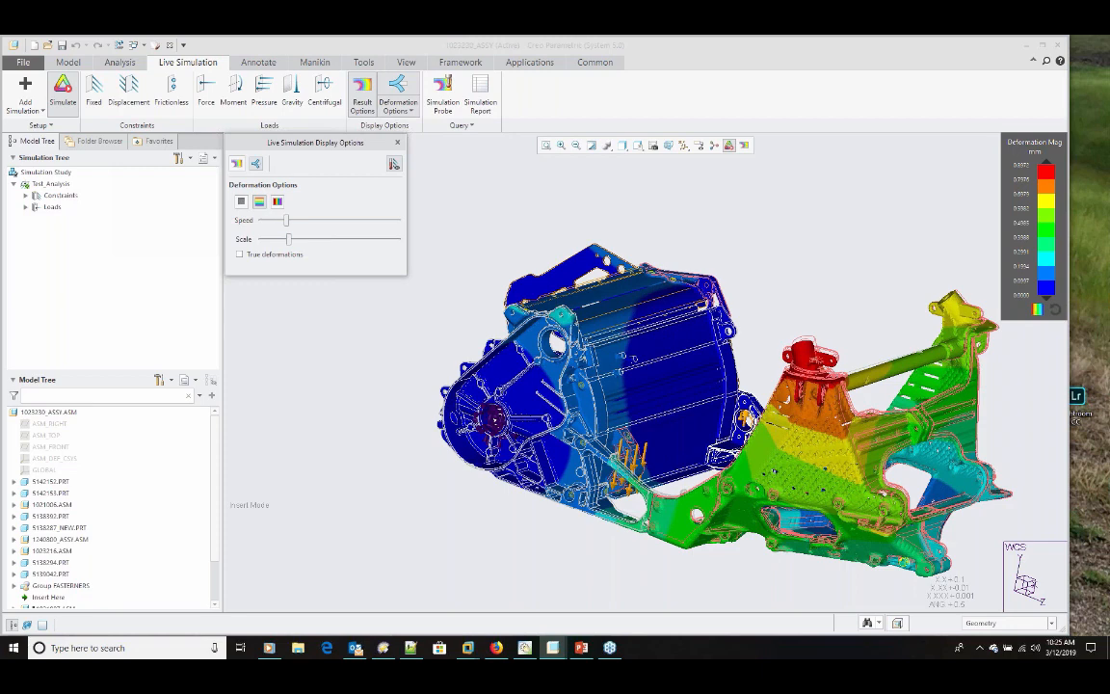
click(240, 164)
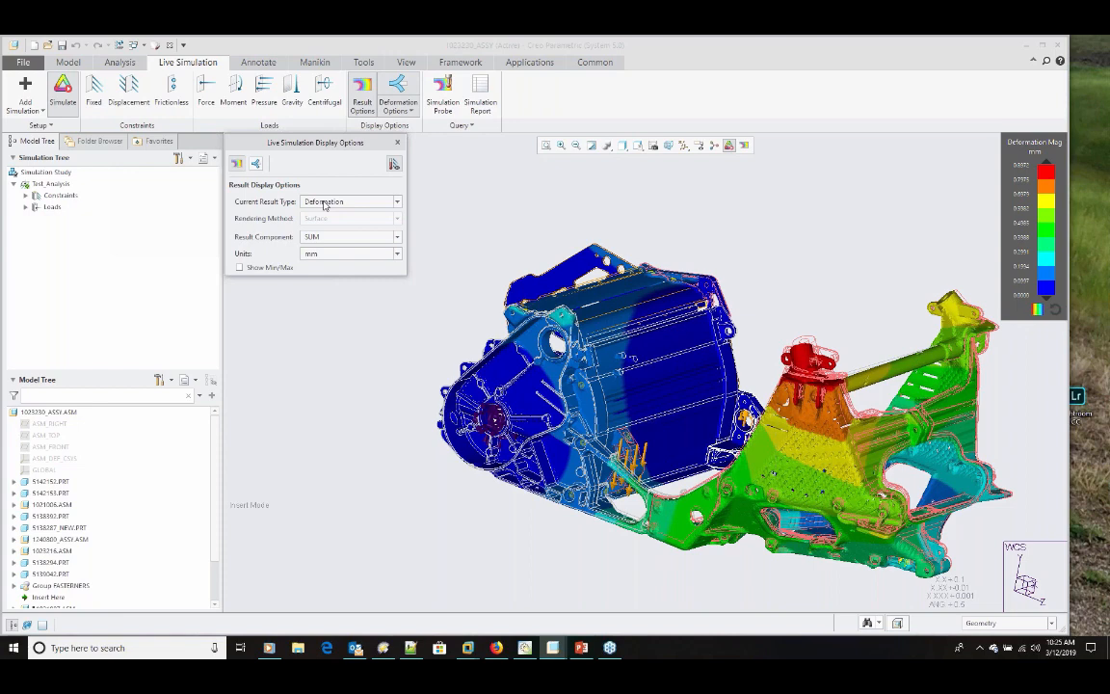
Step: Switch the result type to Von Mises Stress and try the Composite and Iso-Surface rendering methods on the assembly
click(325, 203)
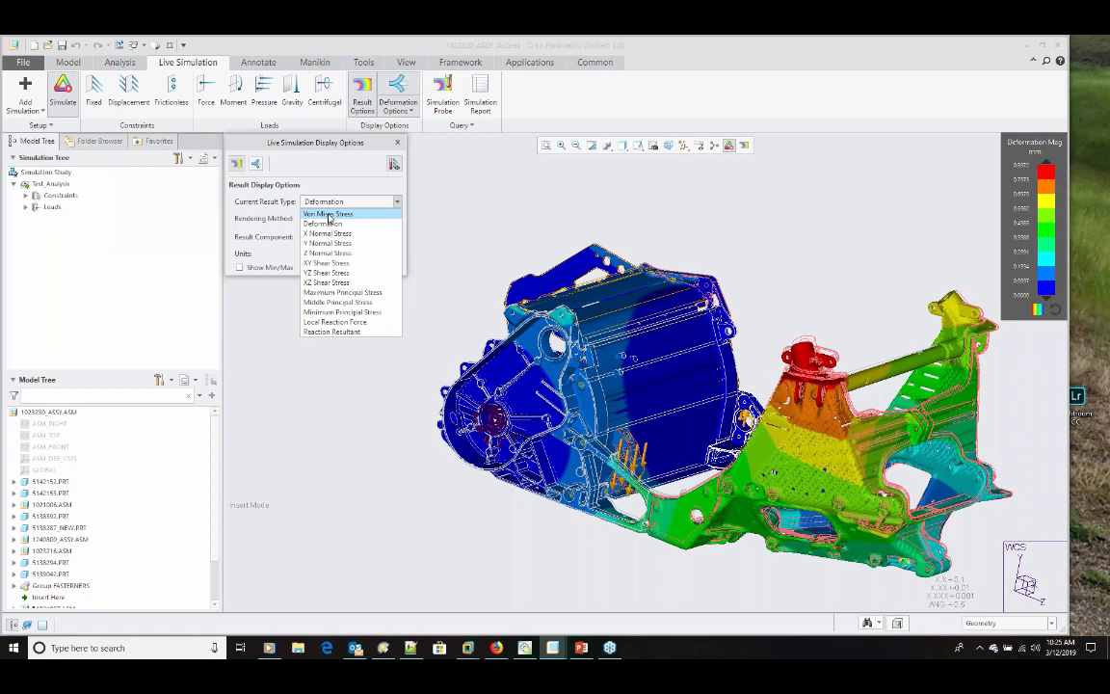
click(329, 214)
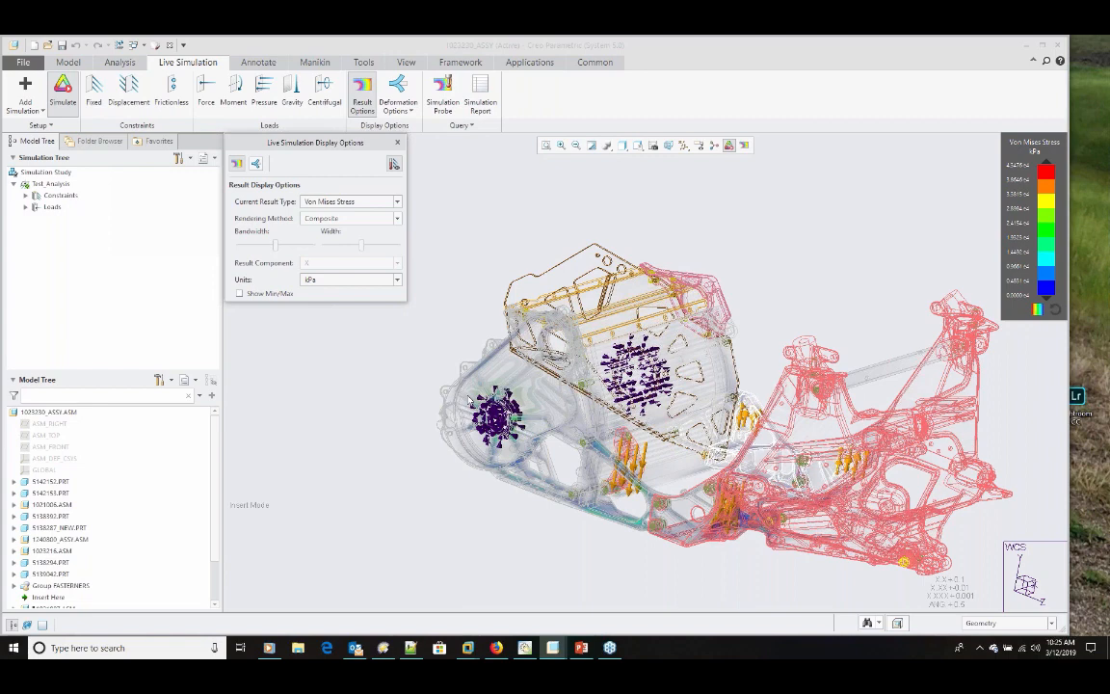
scroll(471, 399, down, 5)
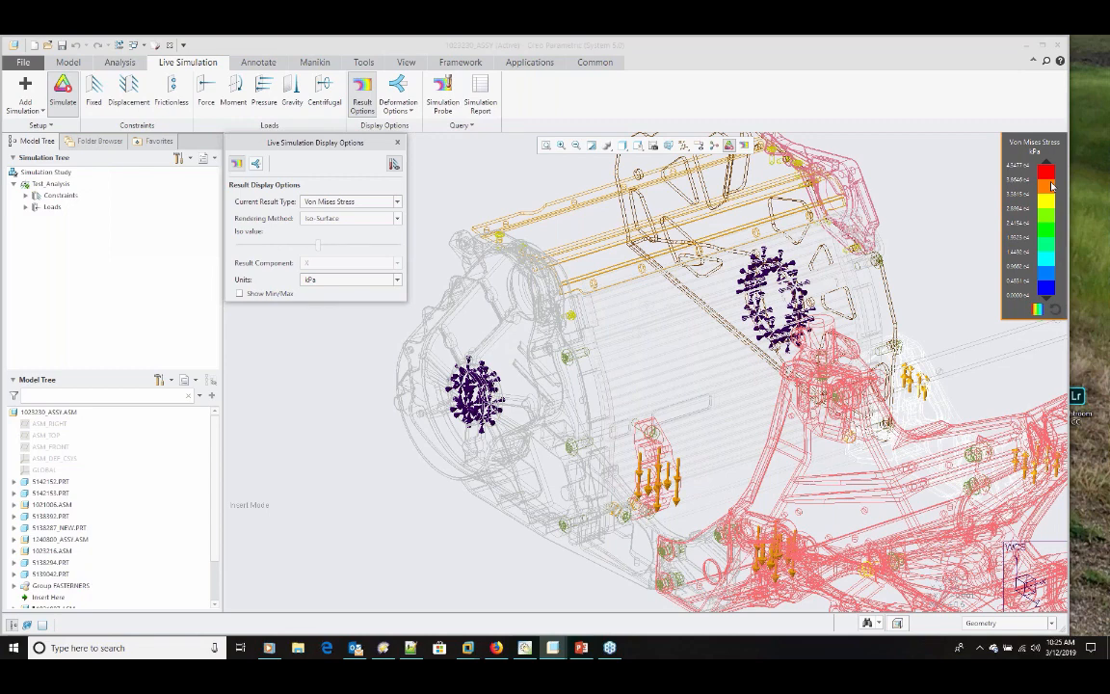
Step: Set the rendering method to Surface, show the minimum and maximum markers, and inspect both stress locations before closing the display options
click(397, 219)
click(322, 232)
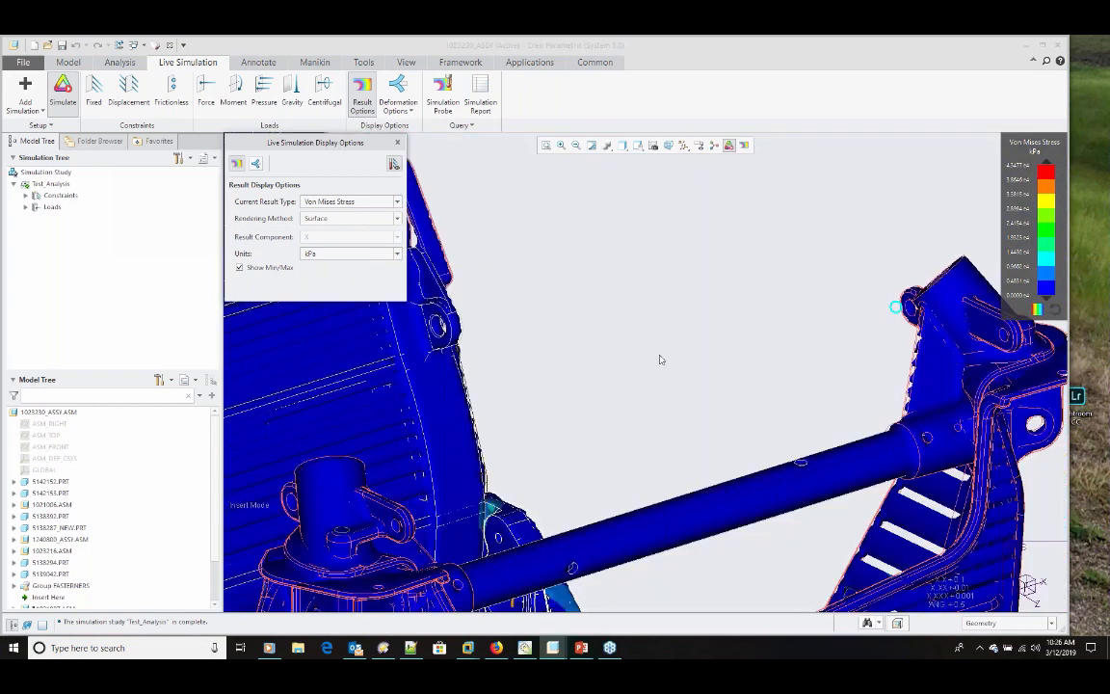
scroll(660, 359, down, 2)
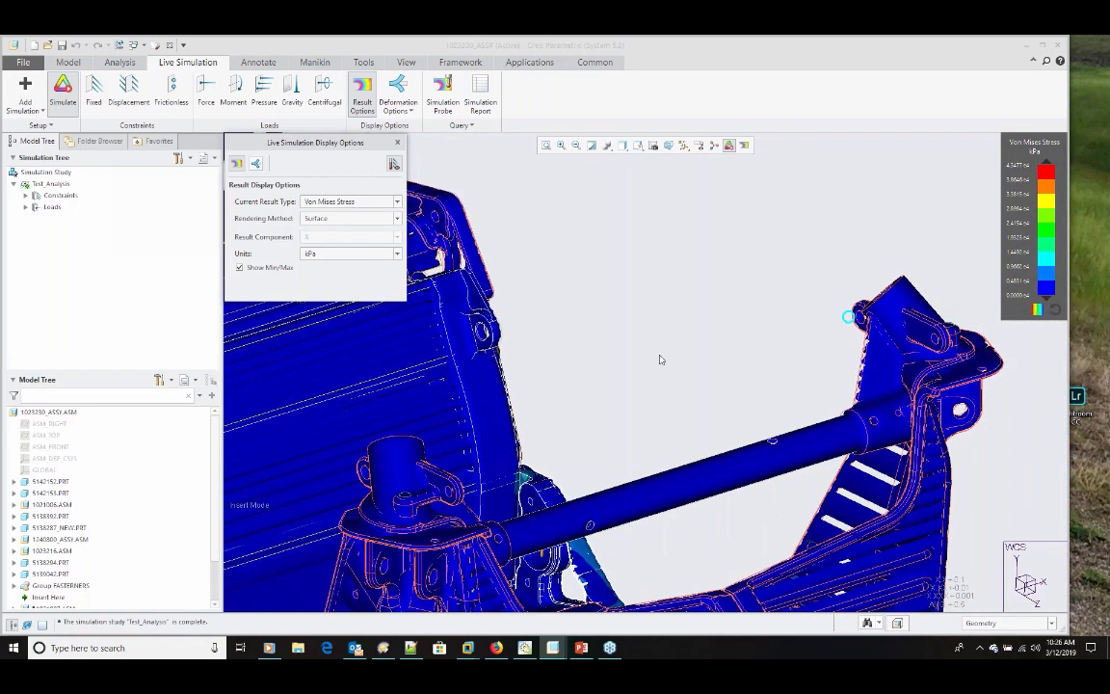
scroll(660, 360, down, 2)
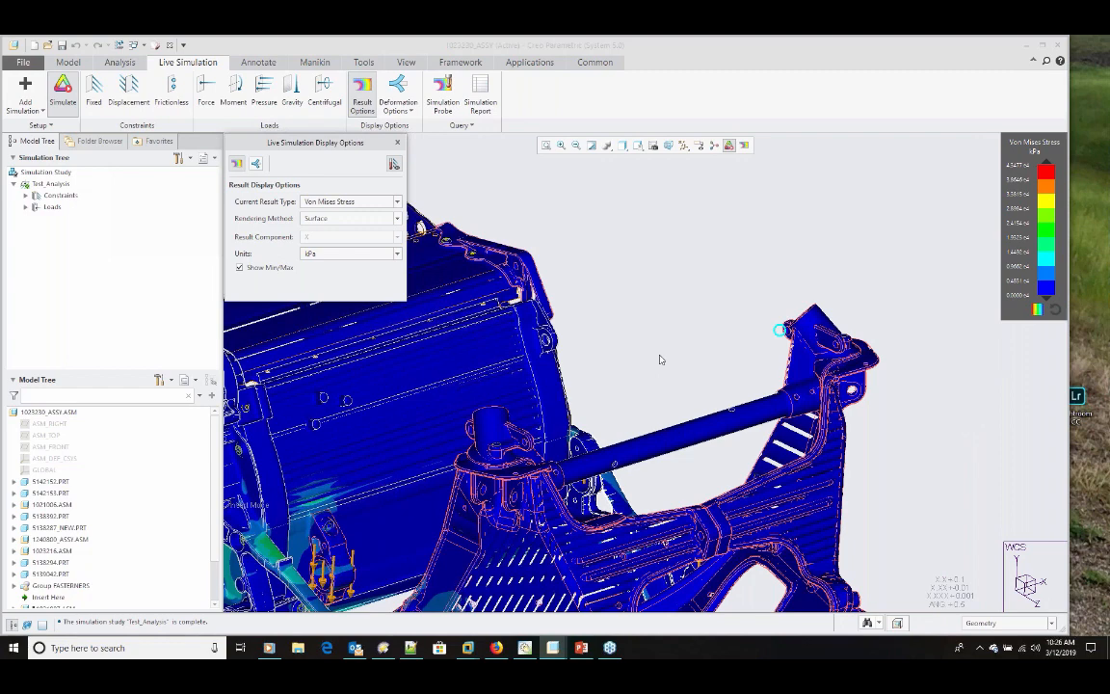
scroll(661, 360, down, 2)
click(397, 142)
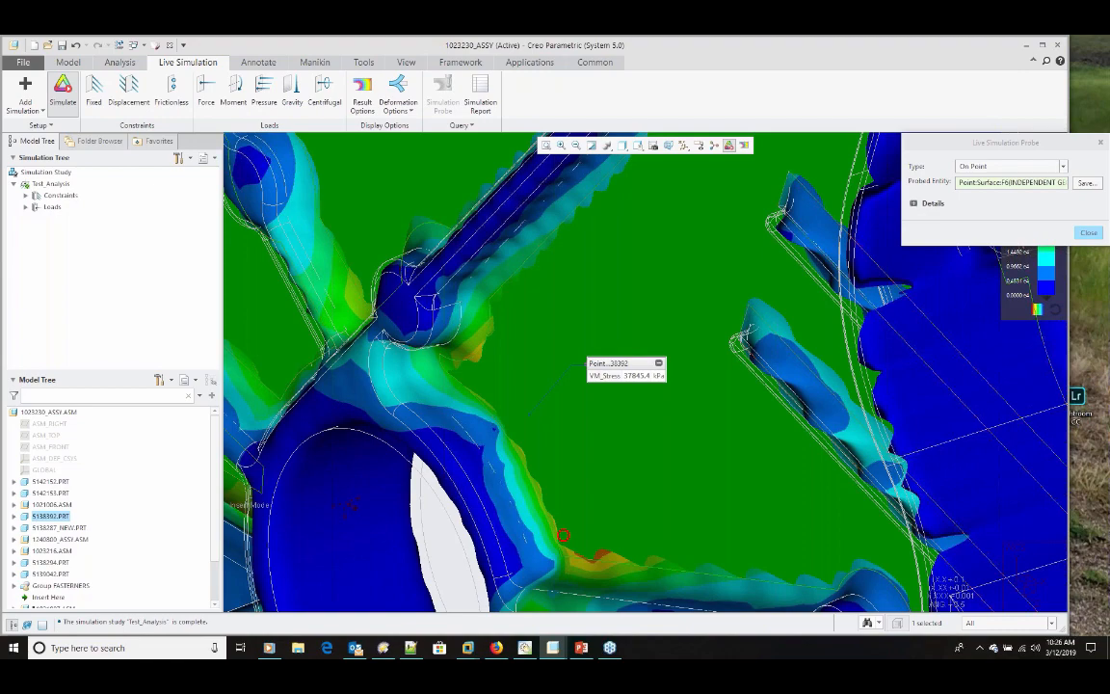
Step: Probe the von Mises stress at a point on housing part 5138392 near its bore, and close the probe
scroll(664, 424, down, 3)
middle_drag(664, 424, 684, 444)
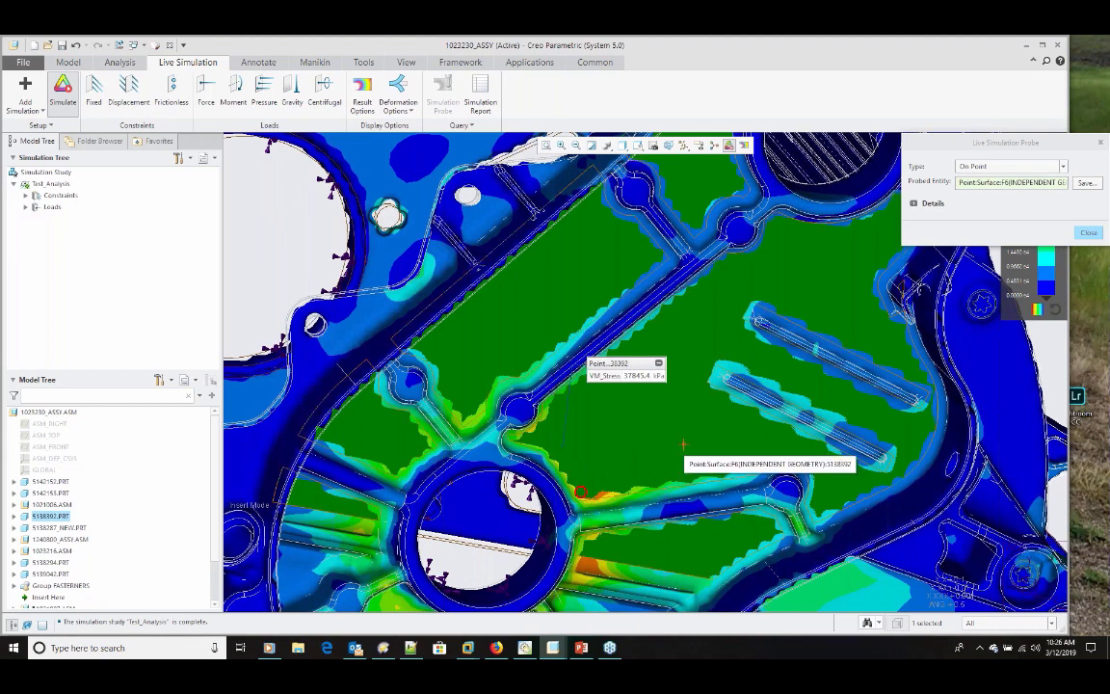
click(1088, 234)
Step: Generate the Test_Analysis simulation report, review its materials, boundary conditions, loads and stress results, and close it
click(480, 96)
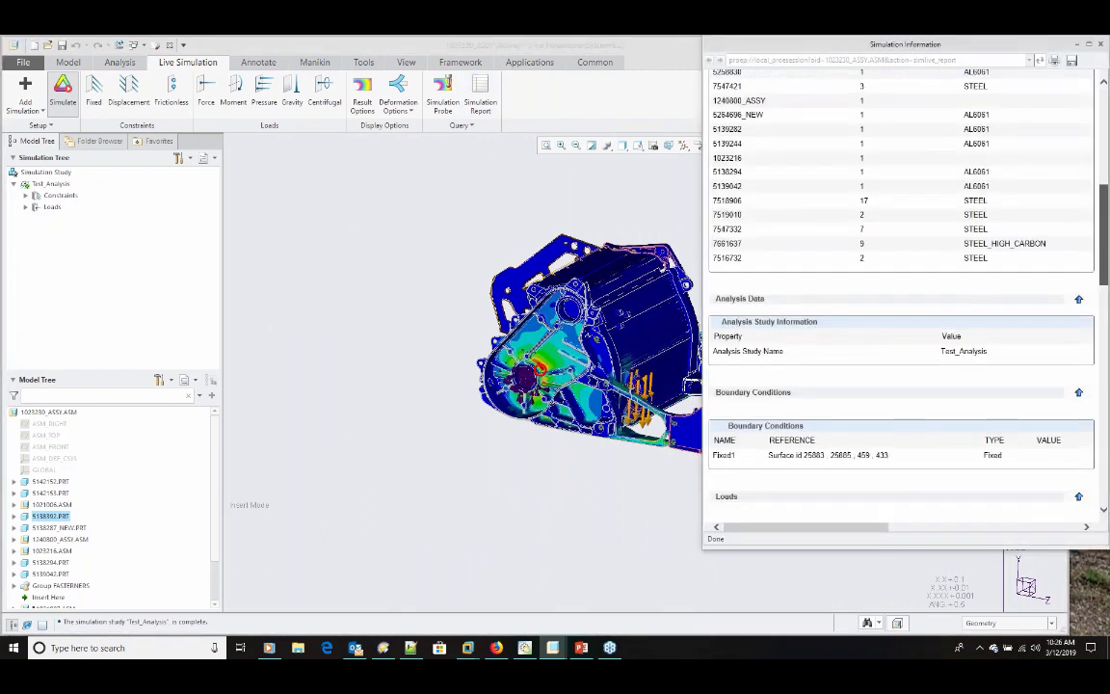
drag(1104, 235, 1103, 266)
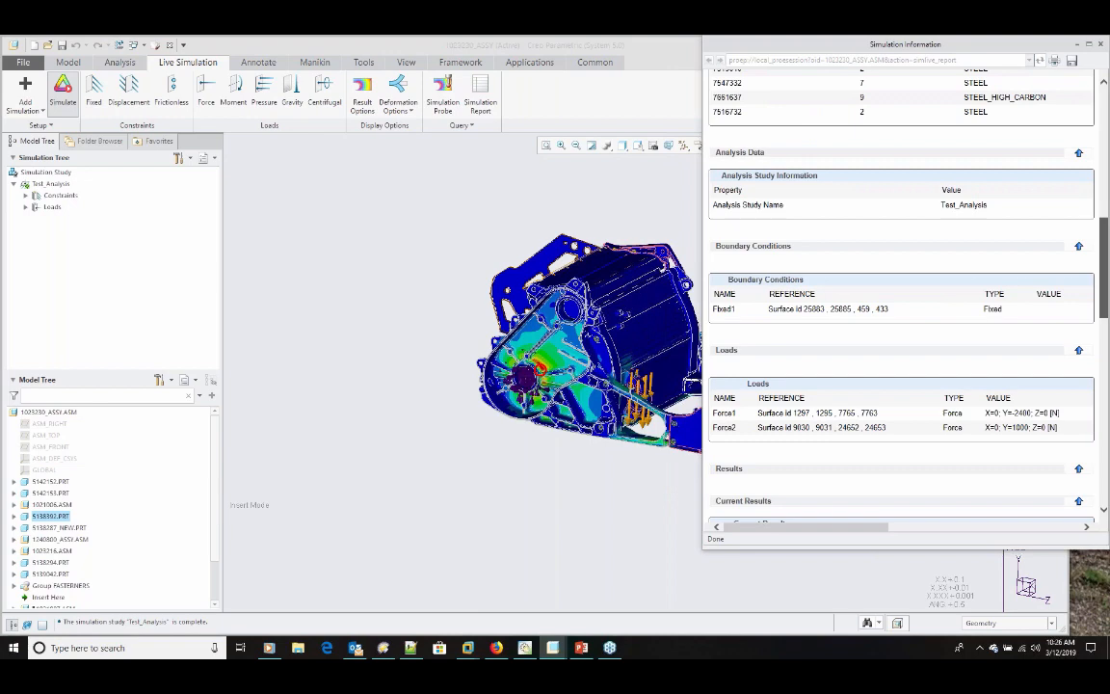
drag(1103, 266, 1103, 366)
mouse_move(862, 528)
mouse_down()
mouse_move(940, 530)
mouse_move(860, 529)
mouse_up()
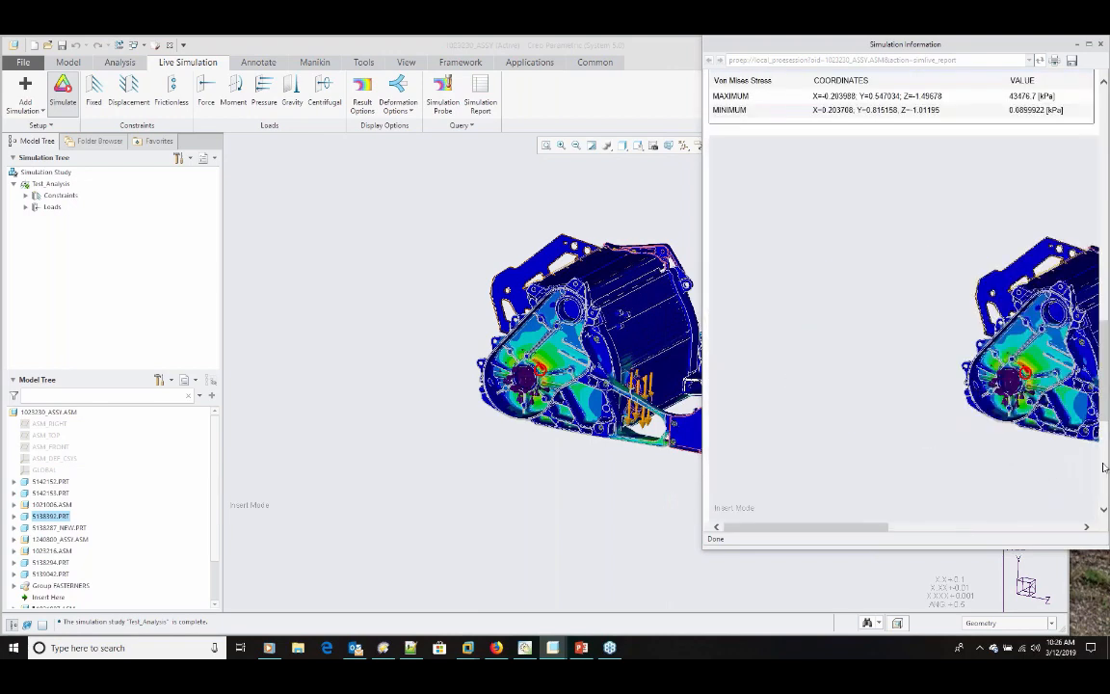
drag(1103, 399, 1104, 223)
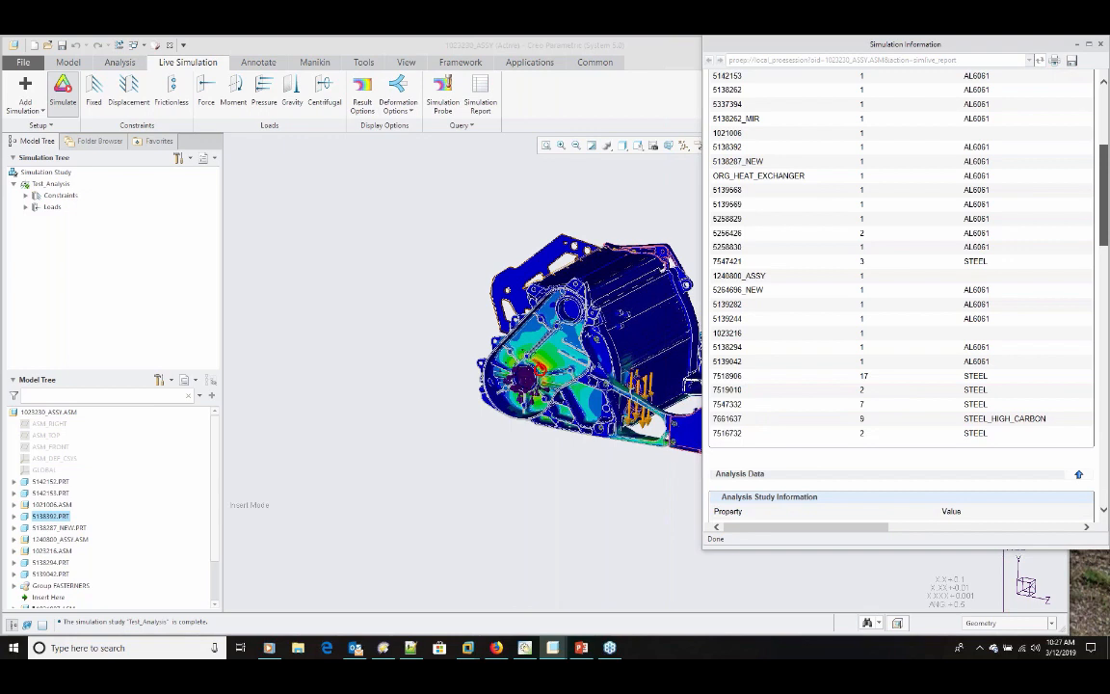
drag(1103, 223, 1104, 164)
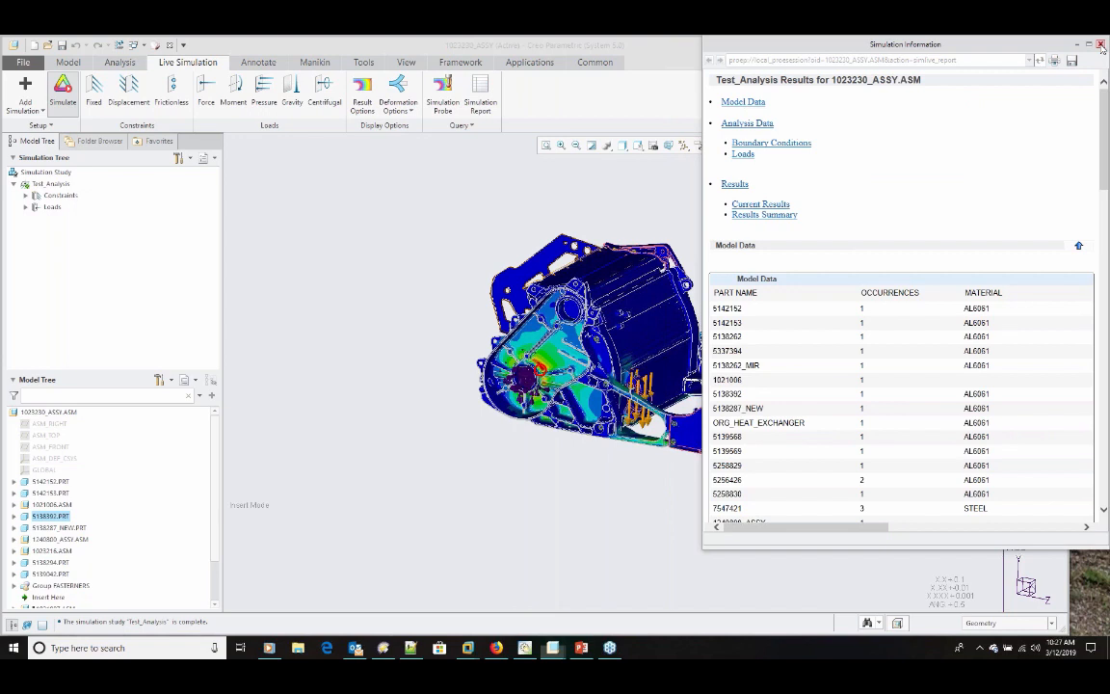
click(1100, 44)
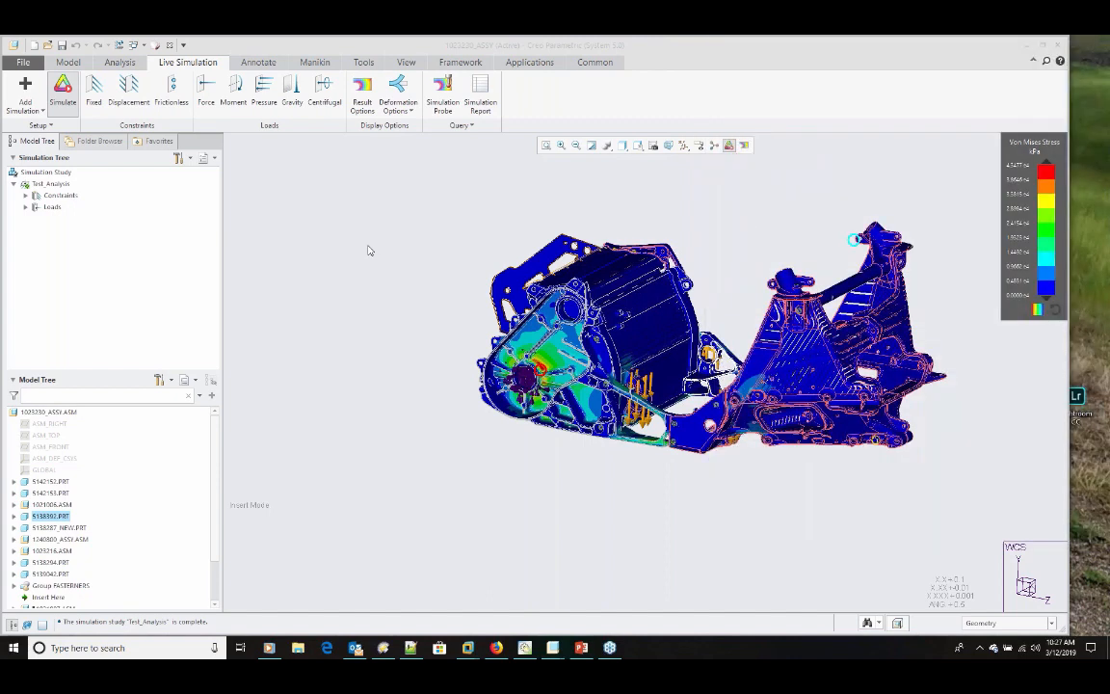
click(367, 250)
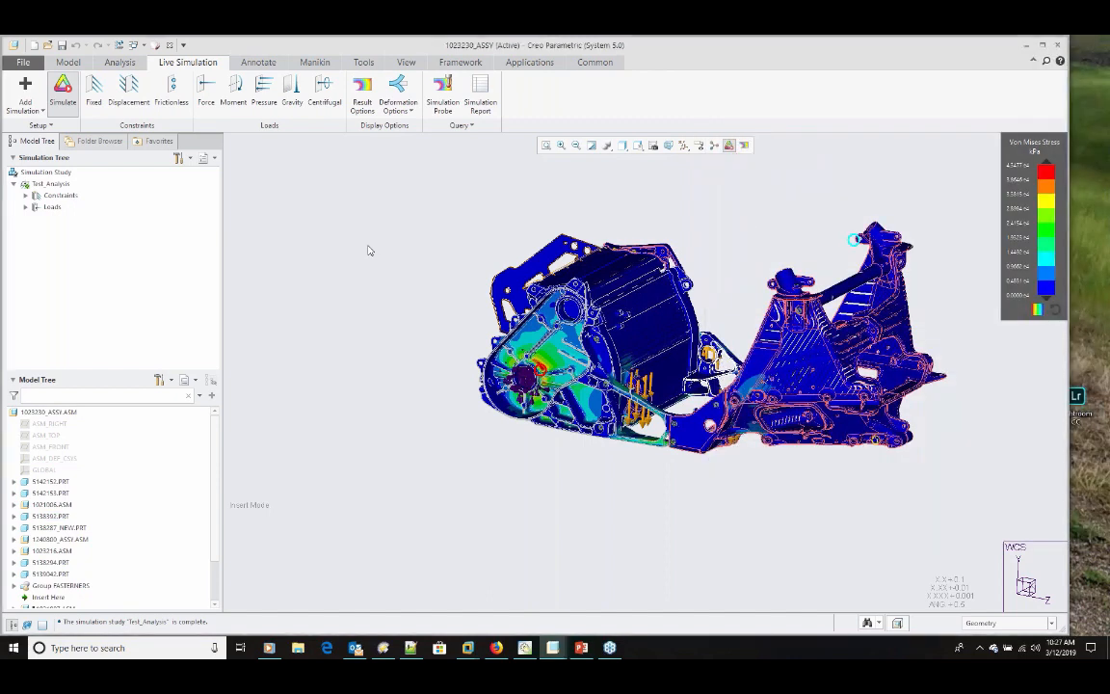